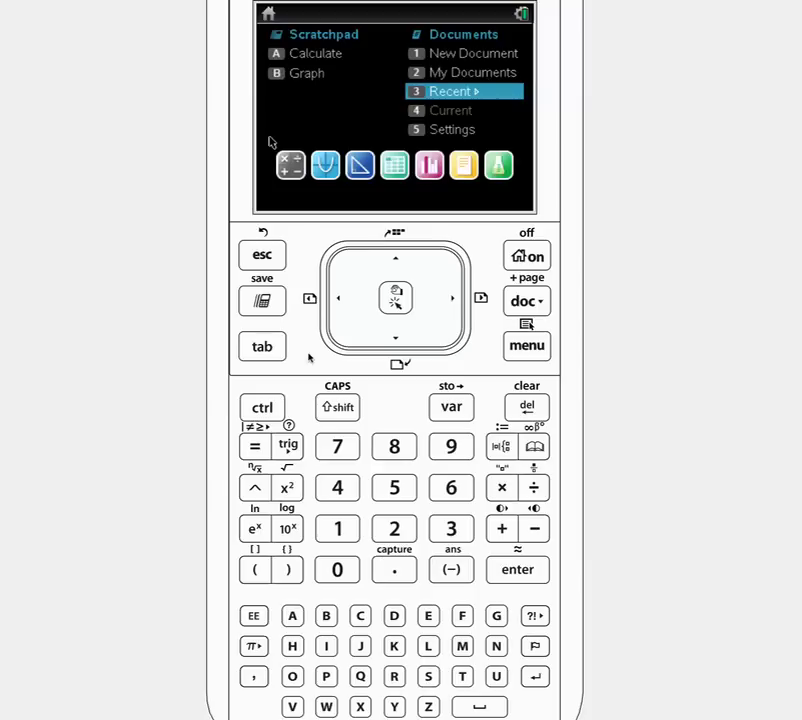
Step: Start a new document with a Lists & Spreadsheet page and name column A 'x'
click(423, 56)
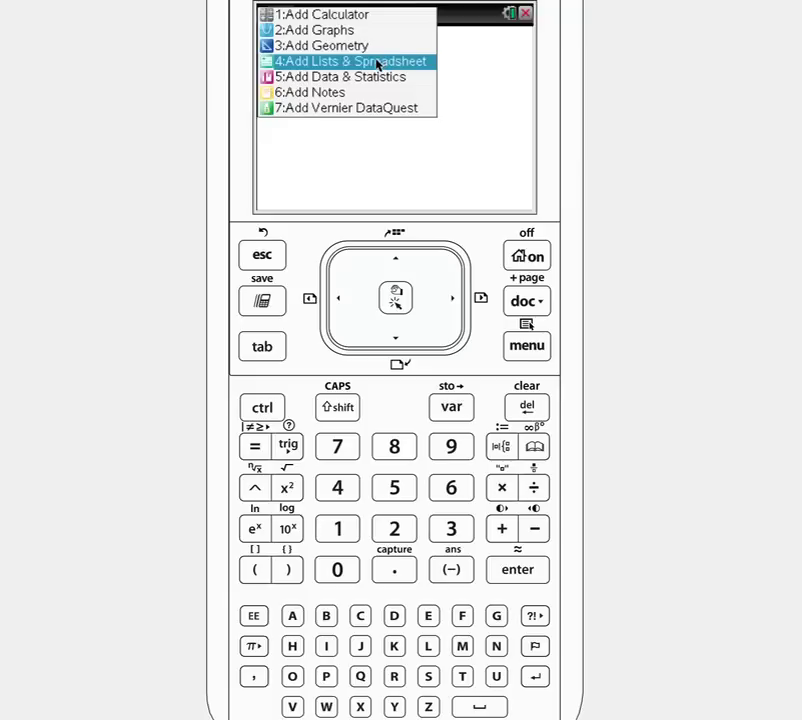
click(307, 69)
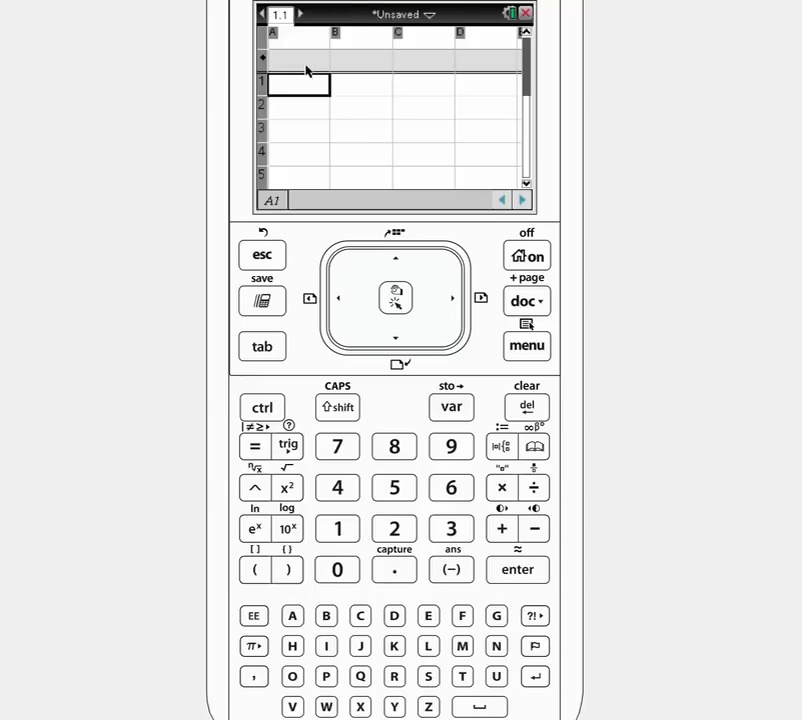
key(Up)
key(Up)
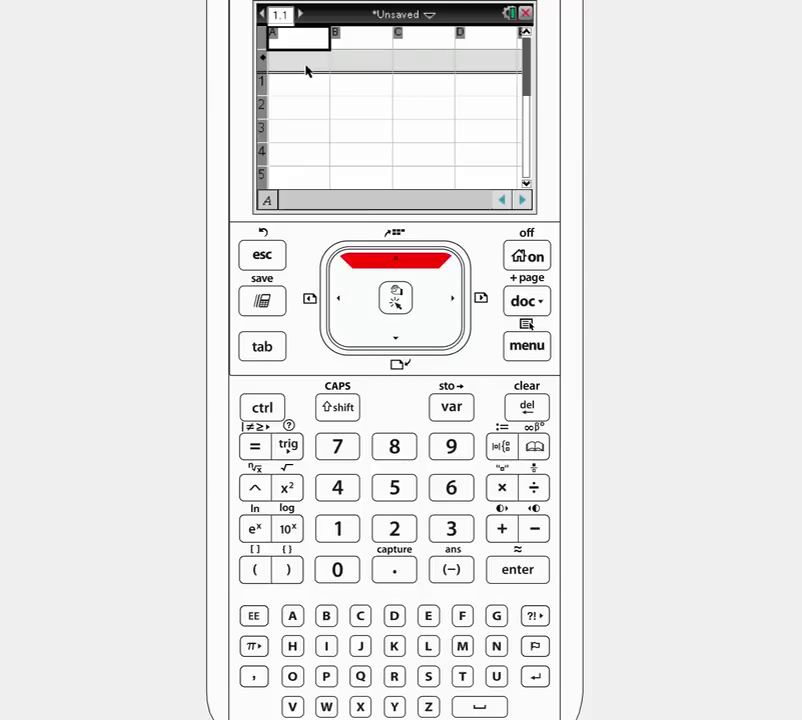
text(x)
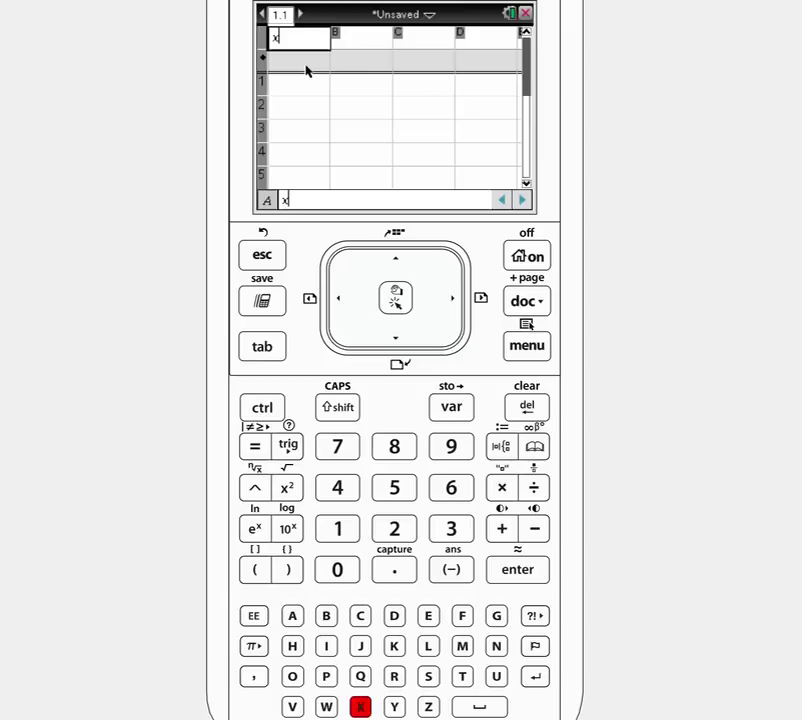
click(302, 92)
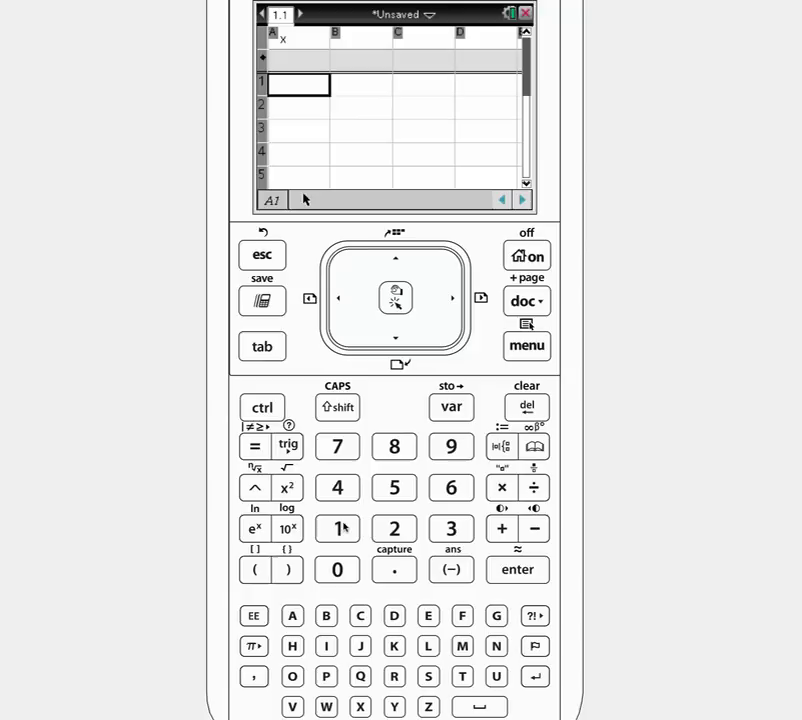
Step: Enter 1, 1, 2, 2, 2, 2 into cells A1–A6 of list x
click(345, 527)
click(502, 569)
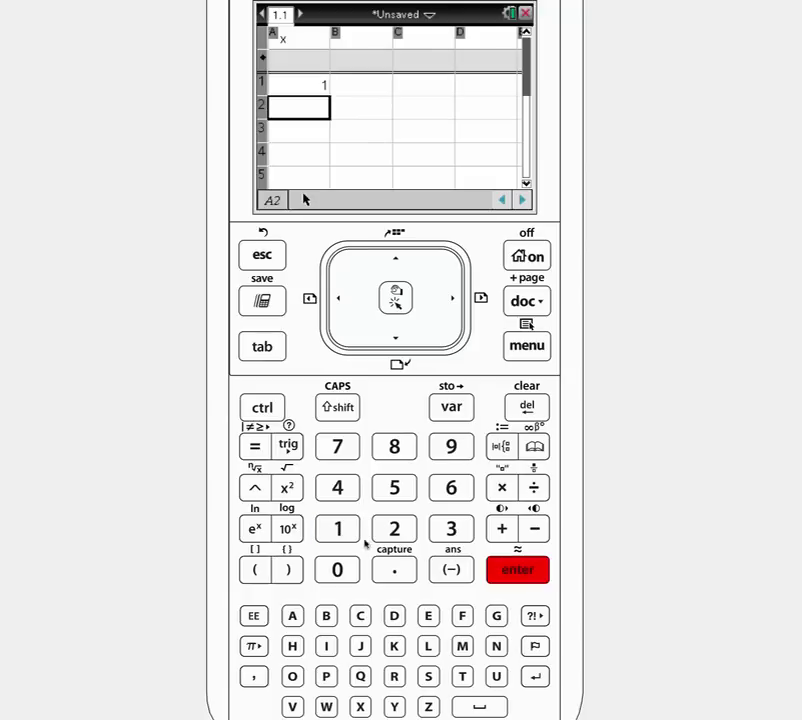
click(345, 530)
click(514, 572)
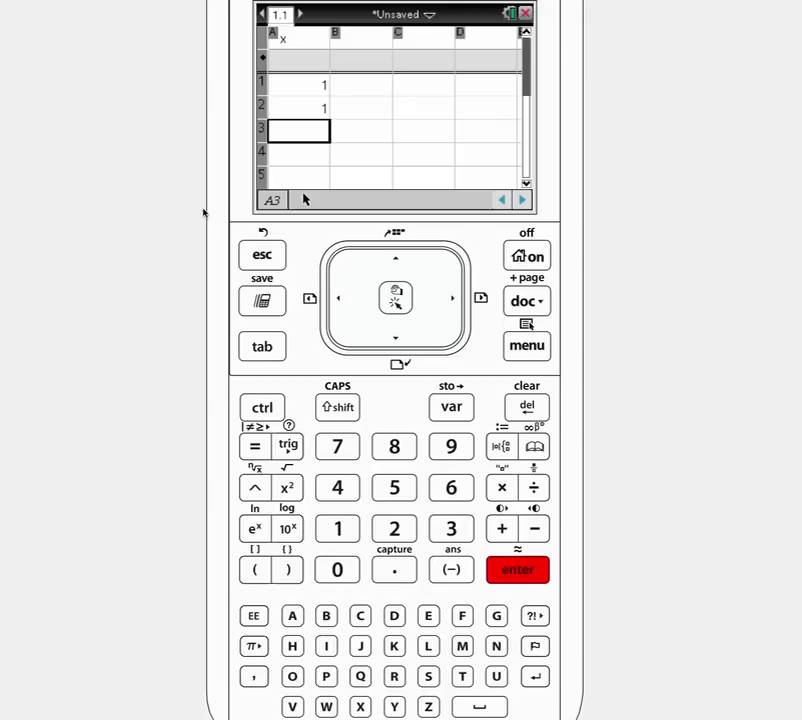
text(2)
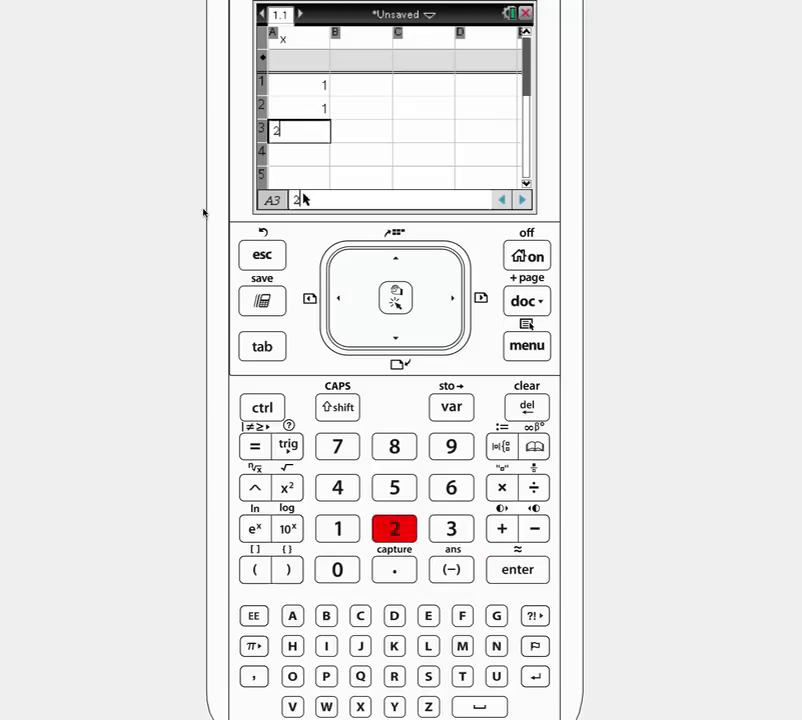
key(Down)
text(2)
key(Down)
text(2)
key(Down)
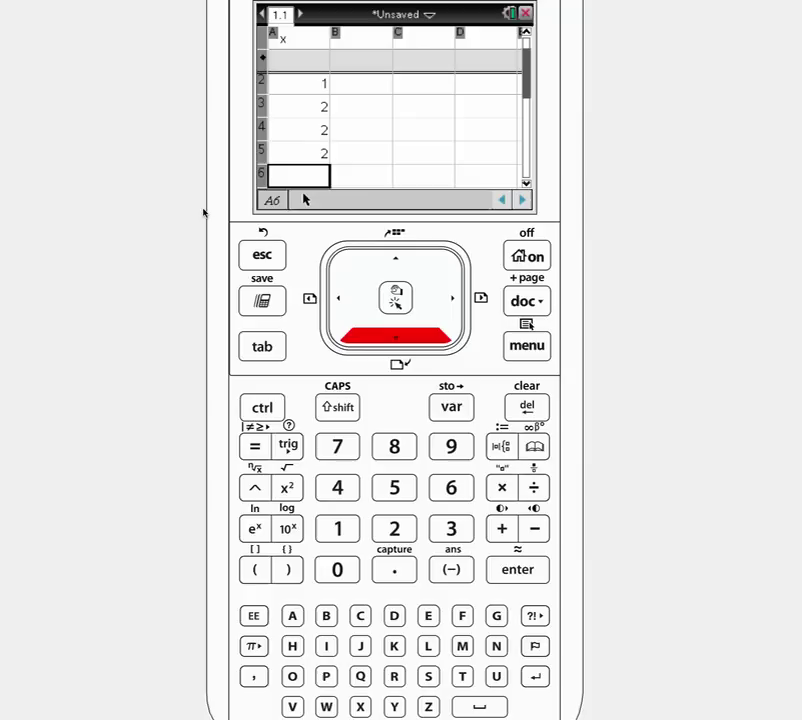
text(2)
key(Down)
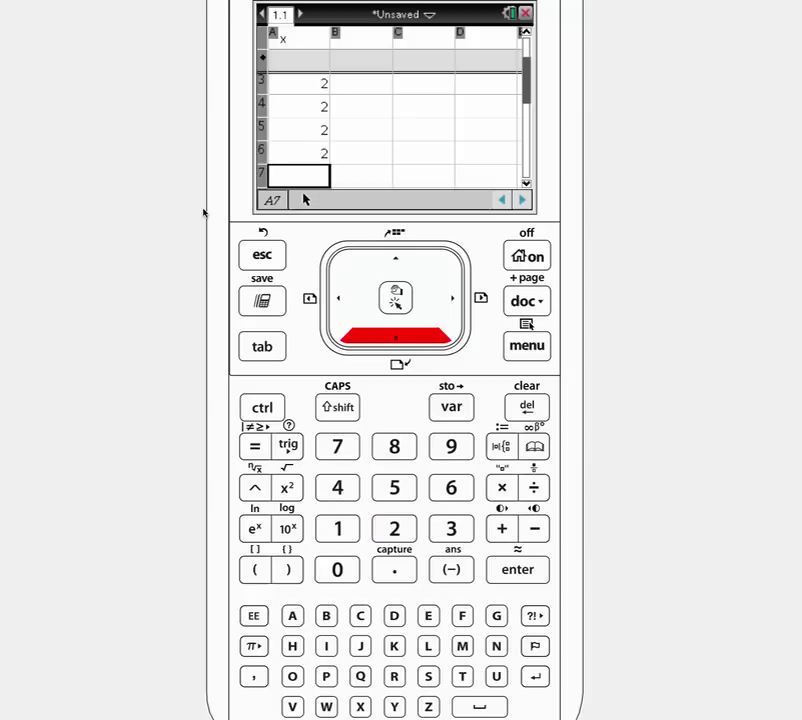
Step: Enter eight 3s into cells A7–A14 of list x
text(3)
key(Down)
text(3)
key(Down)
text(3)
key(Down)
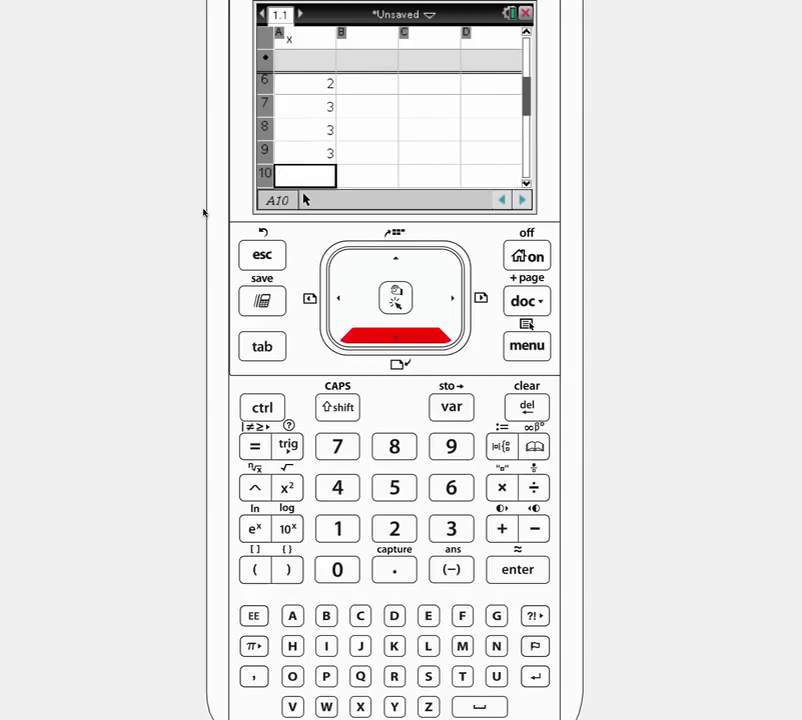
text(3)
key(Down)
text(3)
key(Down)
text(3)
key(Down)
text(3)
key(Down)
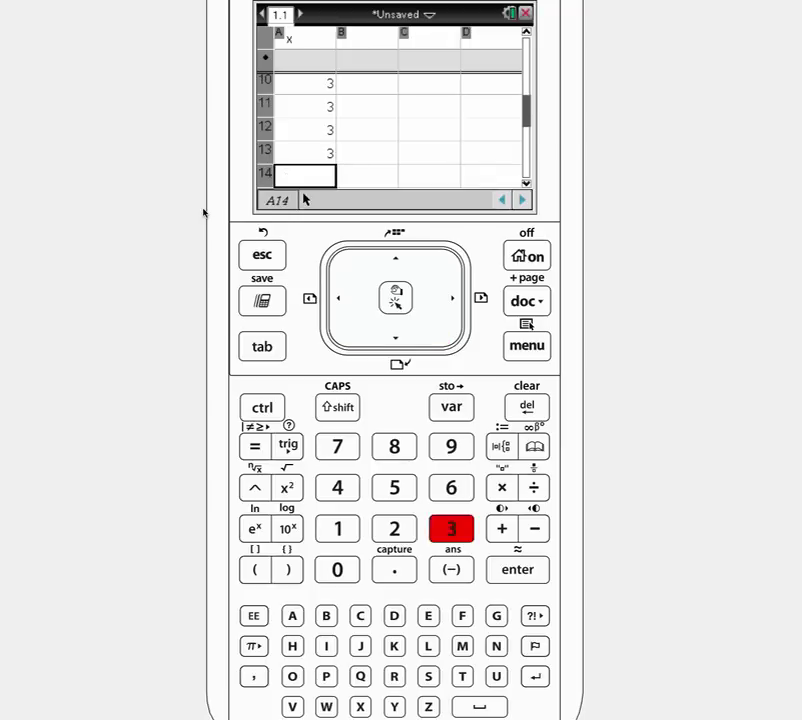
text(3)
key(Down)
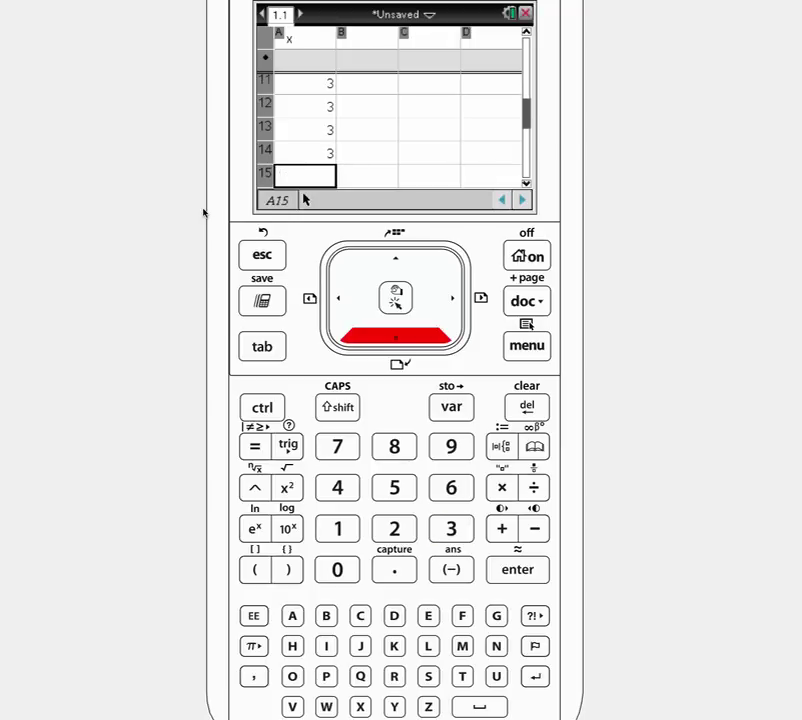
Step: Enter 4, 4, 4, 5, 5, 6, 6, 10 and 13 into cells A15–A23
text(4)
key(Down)
text(4)
key(Down)
text(4)
key(Down)
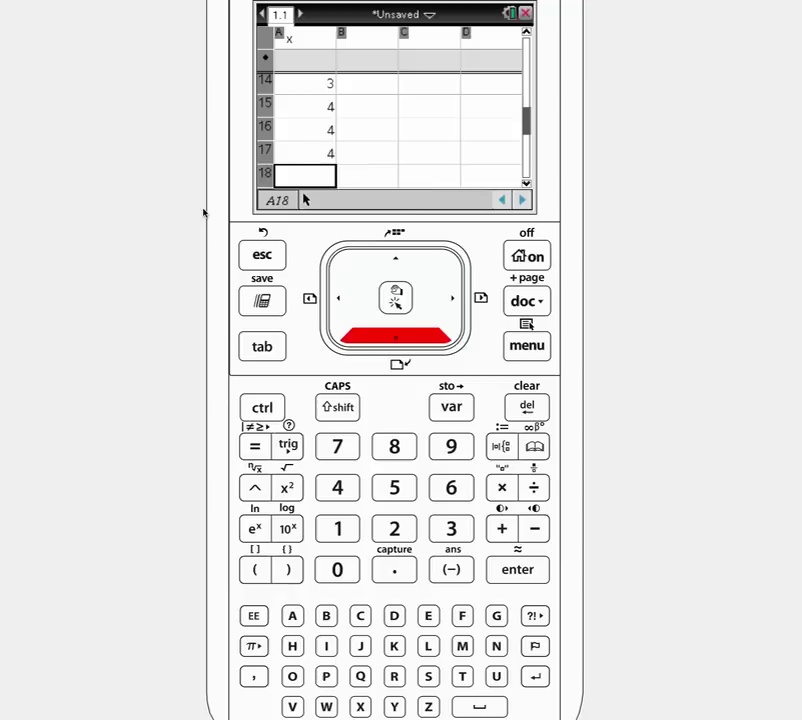
text(5)
key(Down)
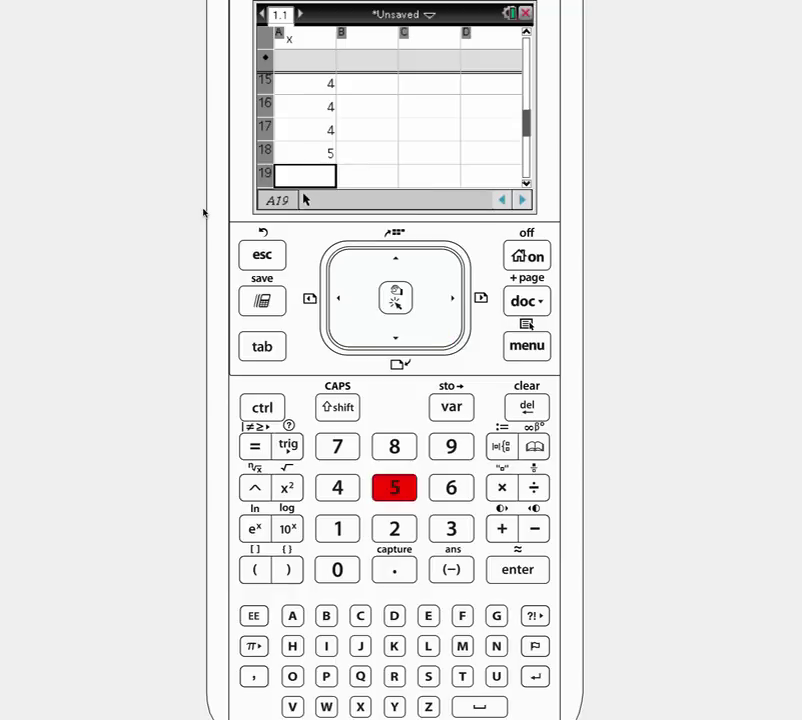
text(5)
key(Down)
text(6)
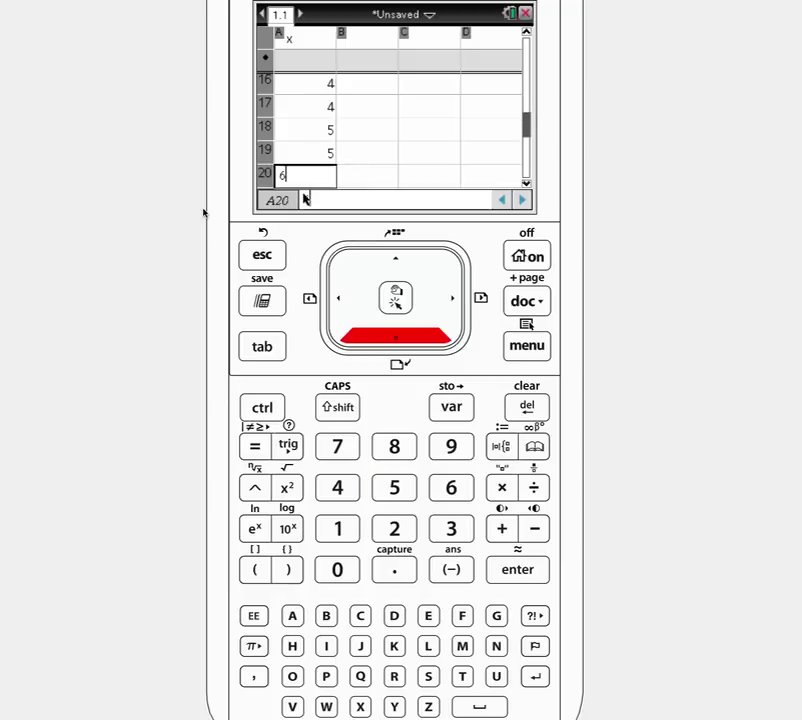
key(Down)
text(6)
key(Down)
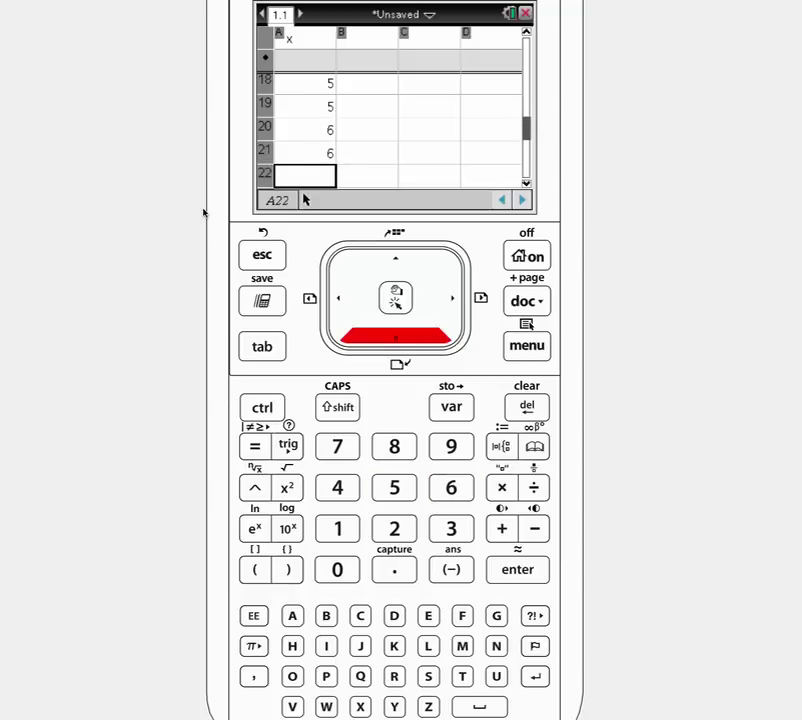
text(10)
key(Down)
text(13)
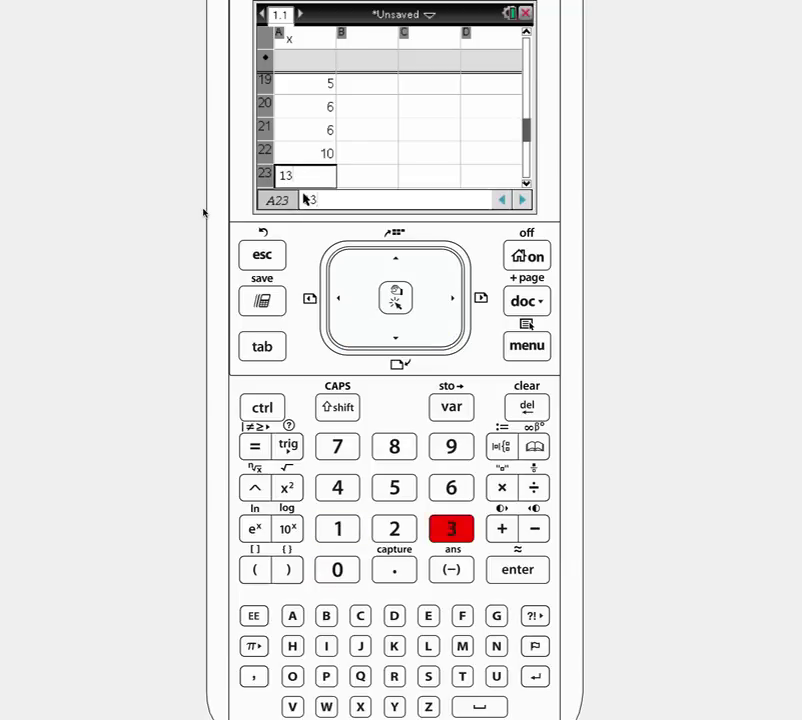
click(386, 340)
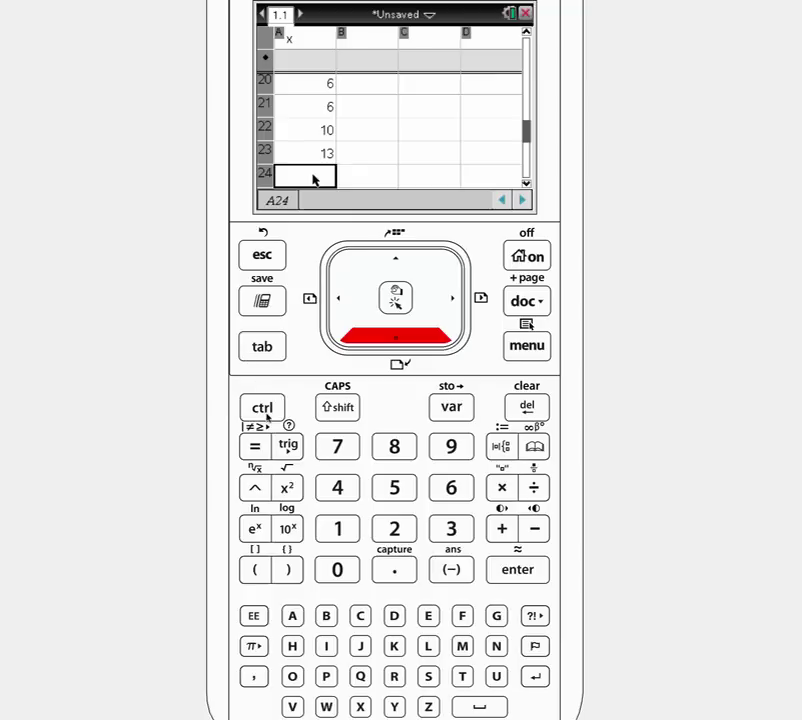
Step: Insert a Data & Statistics page with list x plotted on the horizontal axis as a dot plot
click(266, 412)
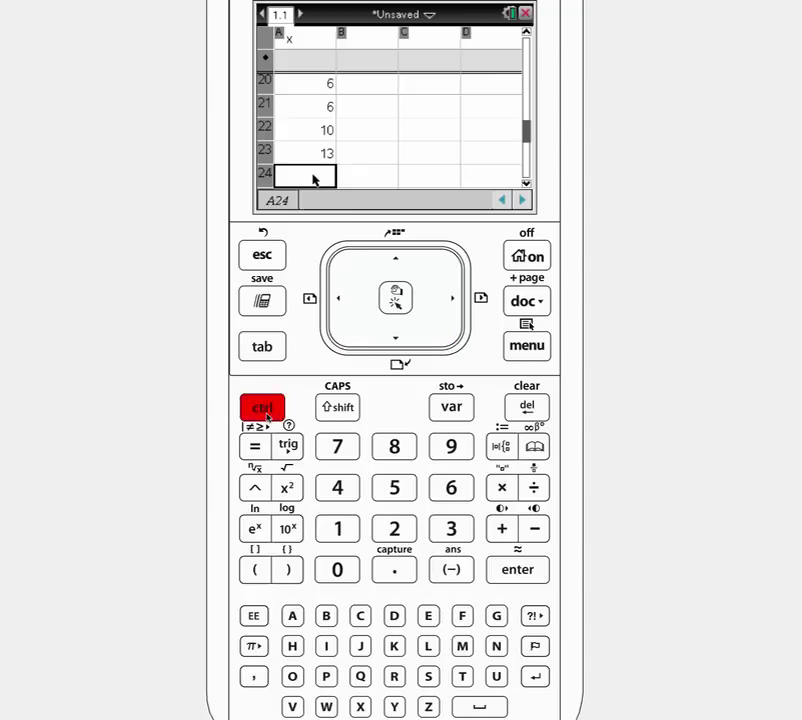
click(525, 301)
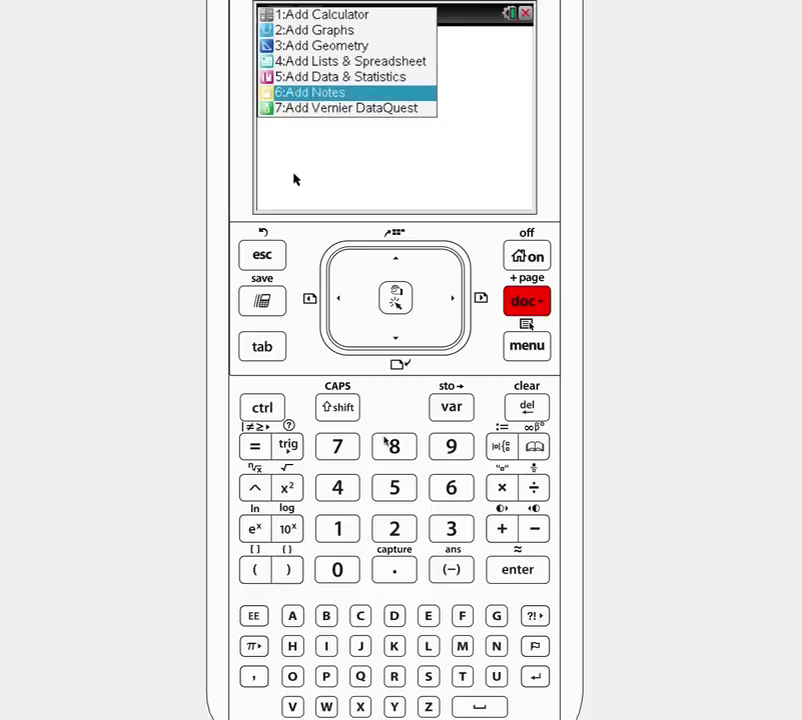
click(299, 78)
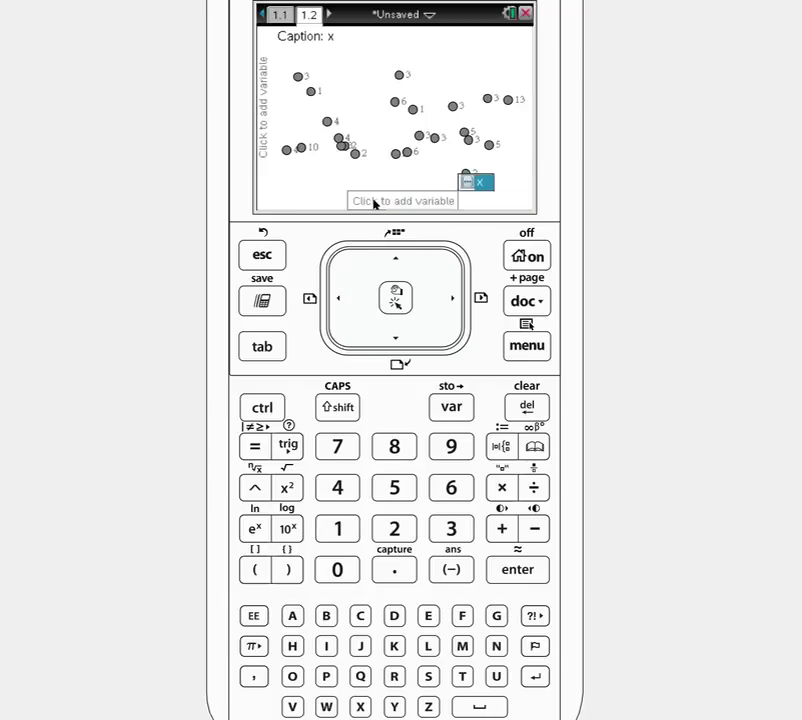
click(477, 183)
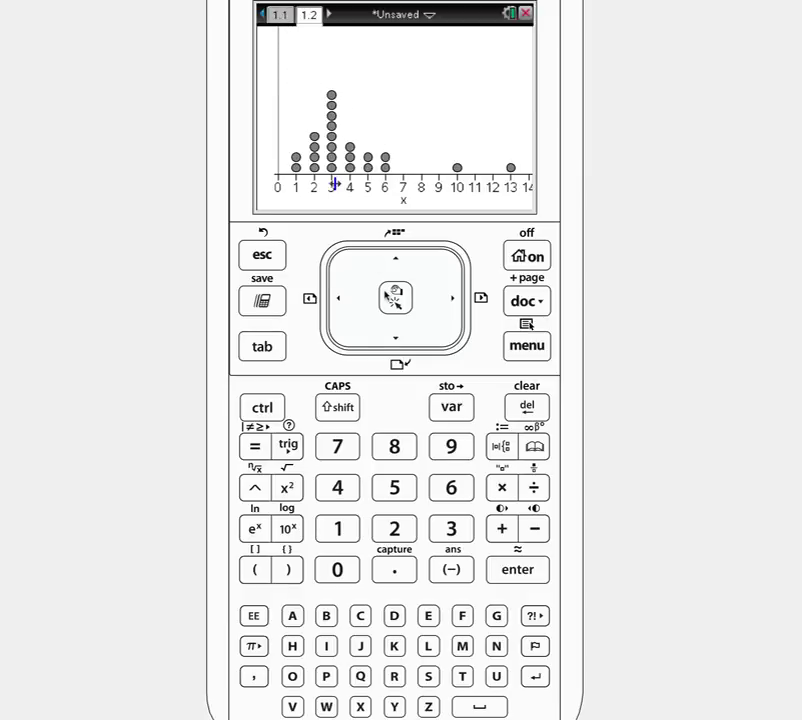
Step: Append 7 and 8 to list x in A24–A25, then return to the page 1.2 dot plot
click(264, 409)
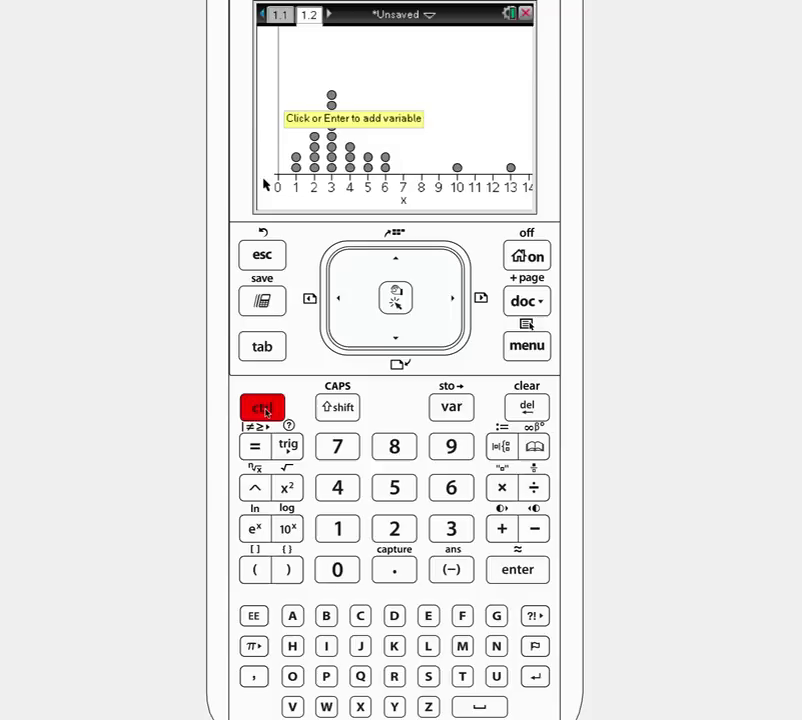
click(339, 305)
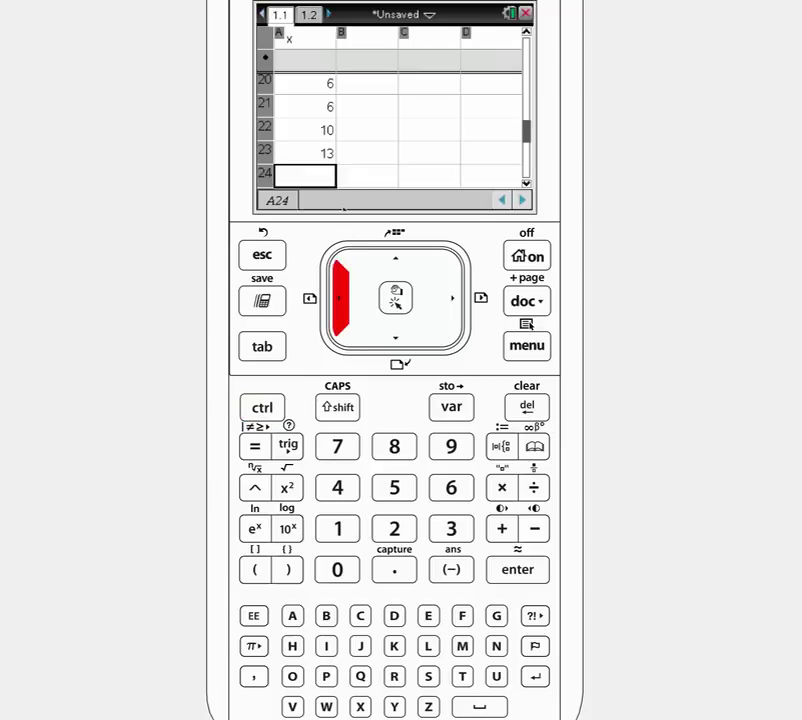
text(7)
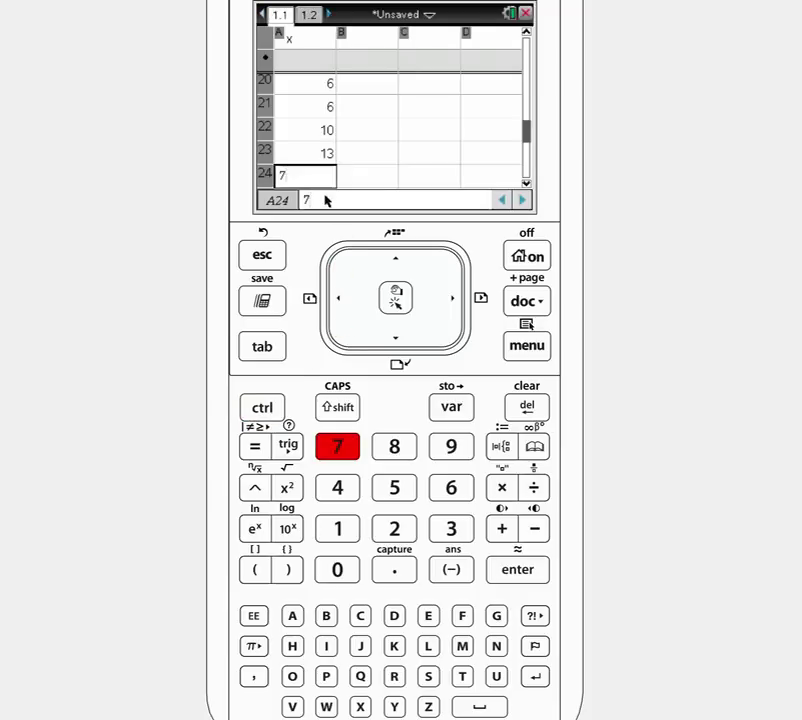
key(Down)
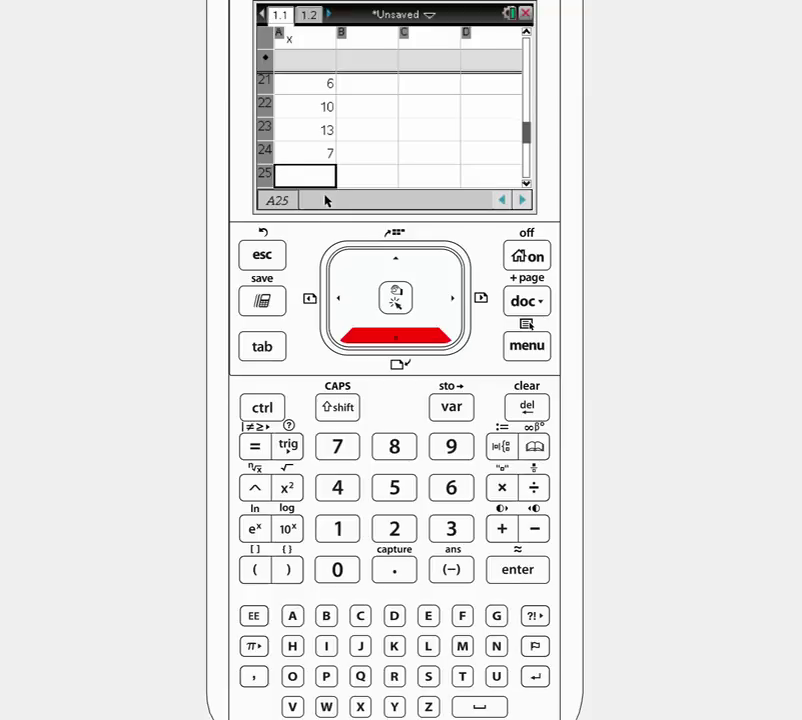
text(8)
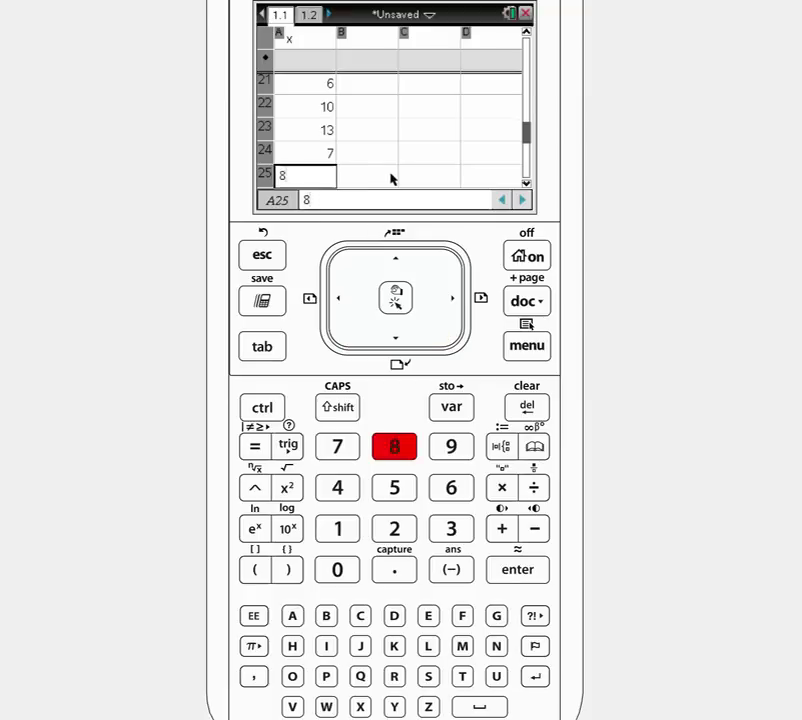
key(Return)
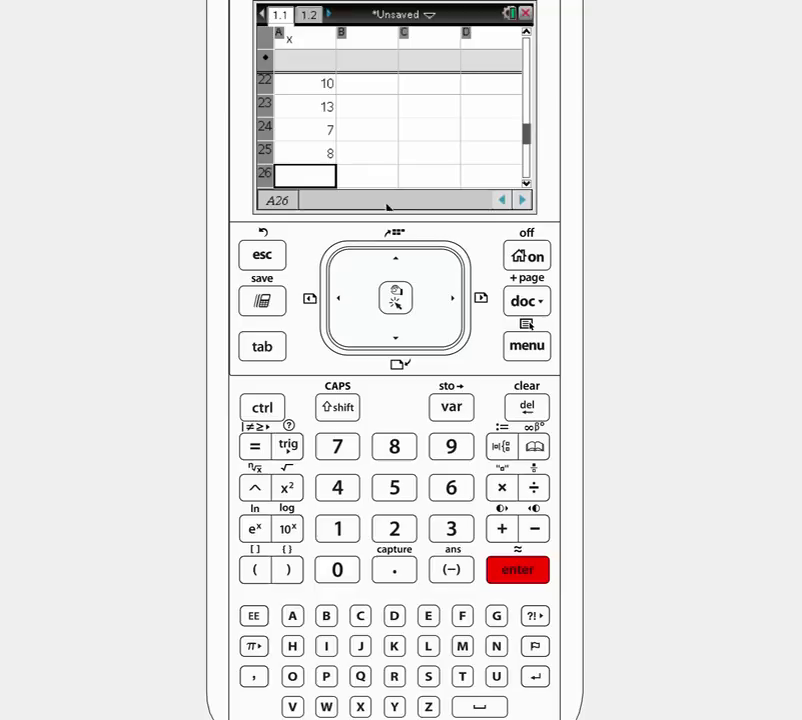
click(259, 409)
click(453, 301)
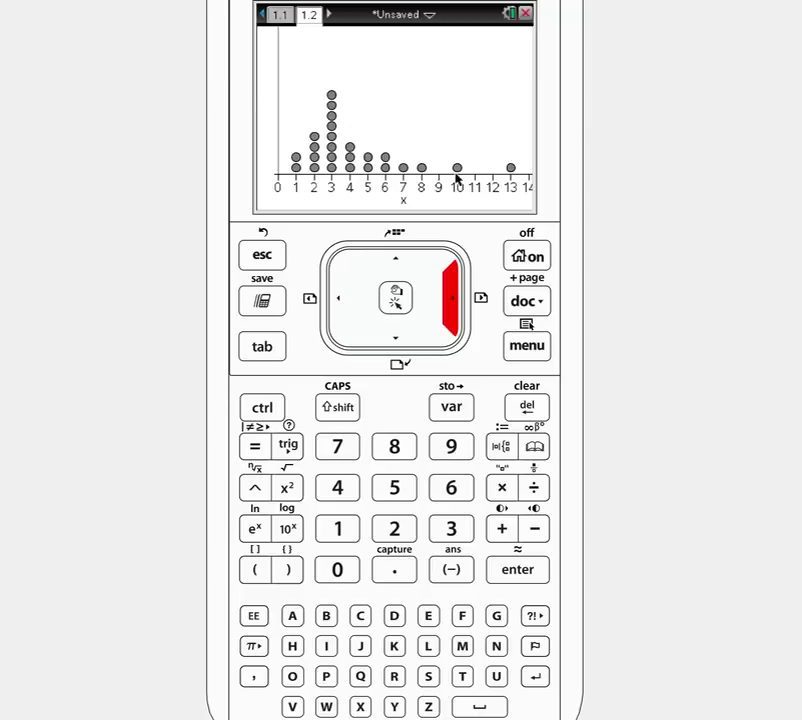
Step: Change the plot type of x from dot plot to Histogram
mouse_move(512, 170)
click(519, 344)
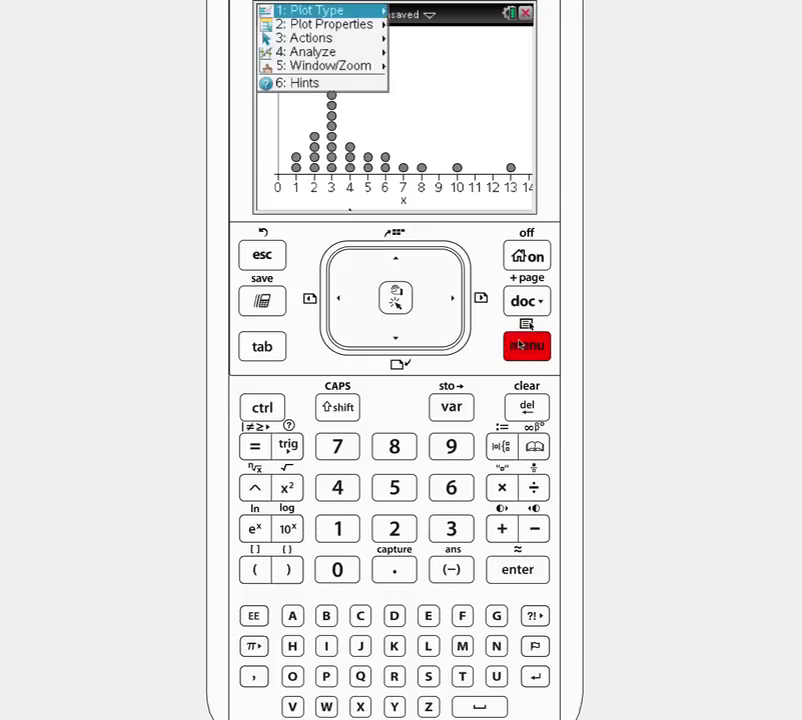
mouse_move(327, 18)
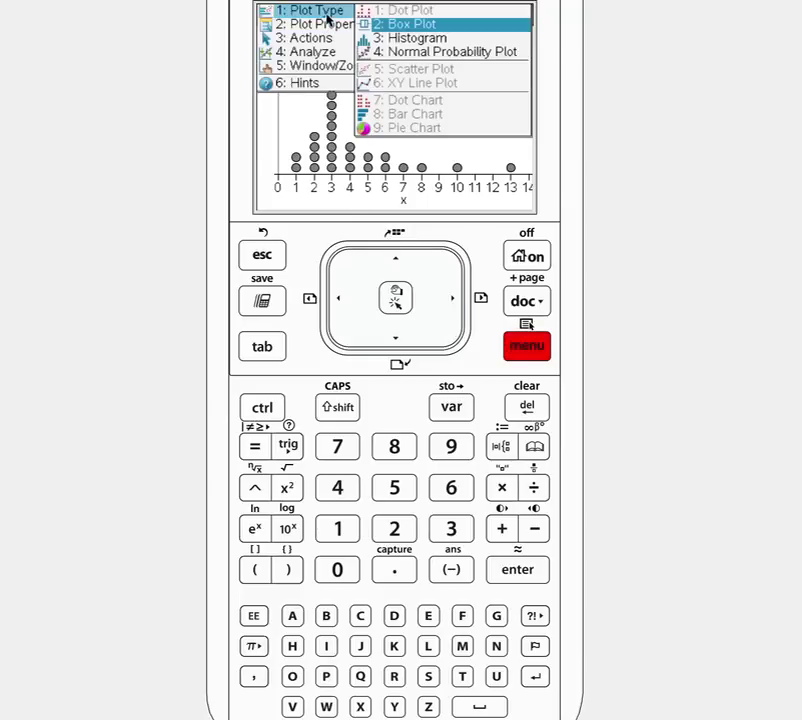
click(407, 40)
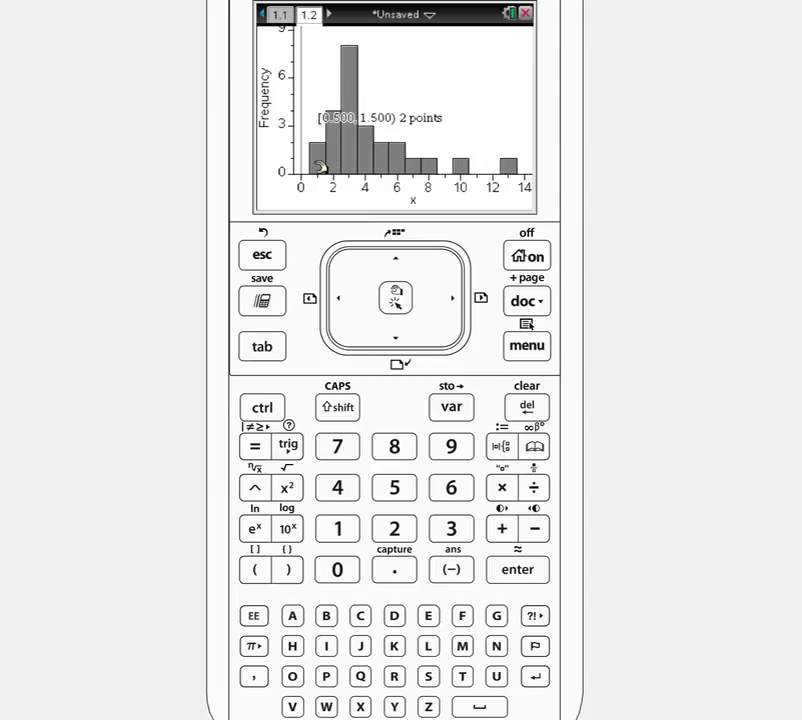
click(524, 346)
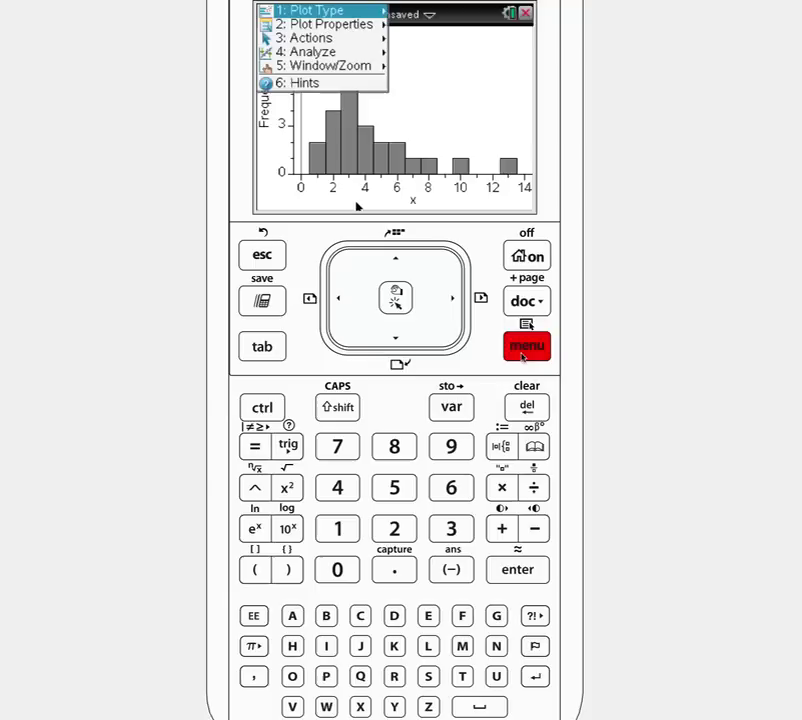
click(363, 28)
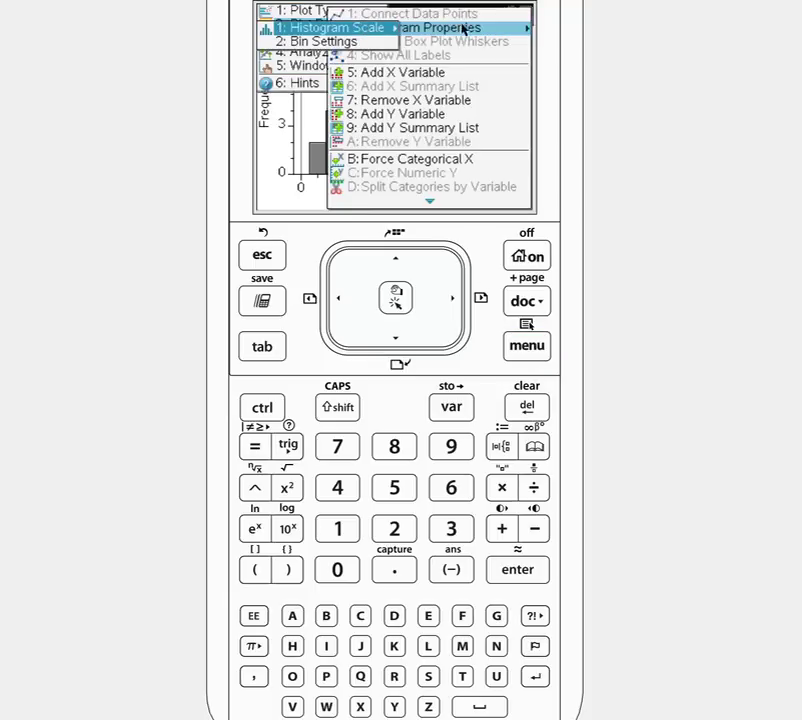
click(286, 262)
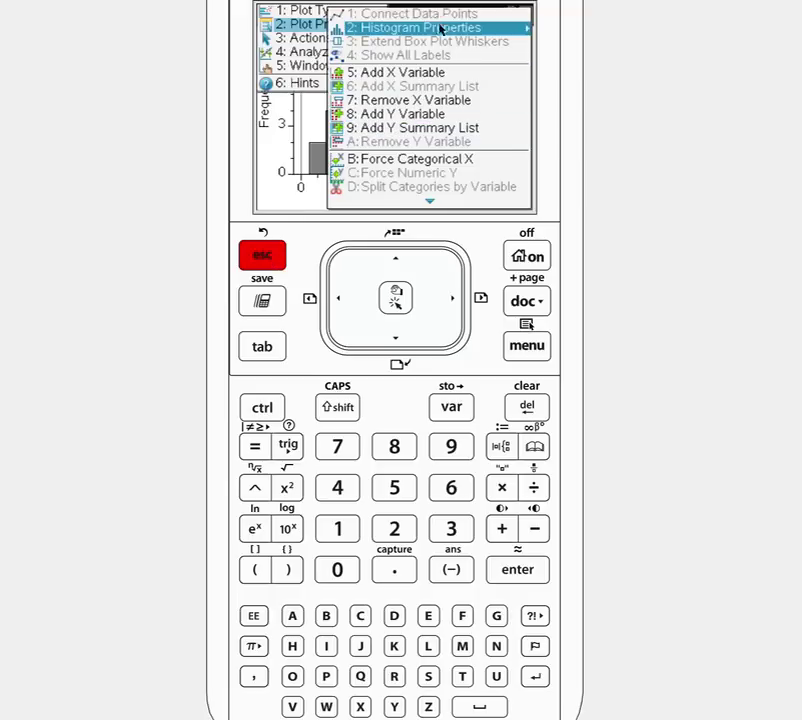
mouse_move(453, 18)
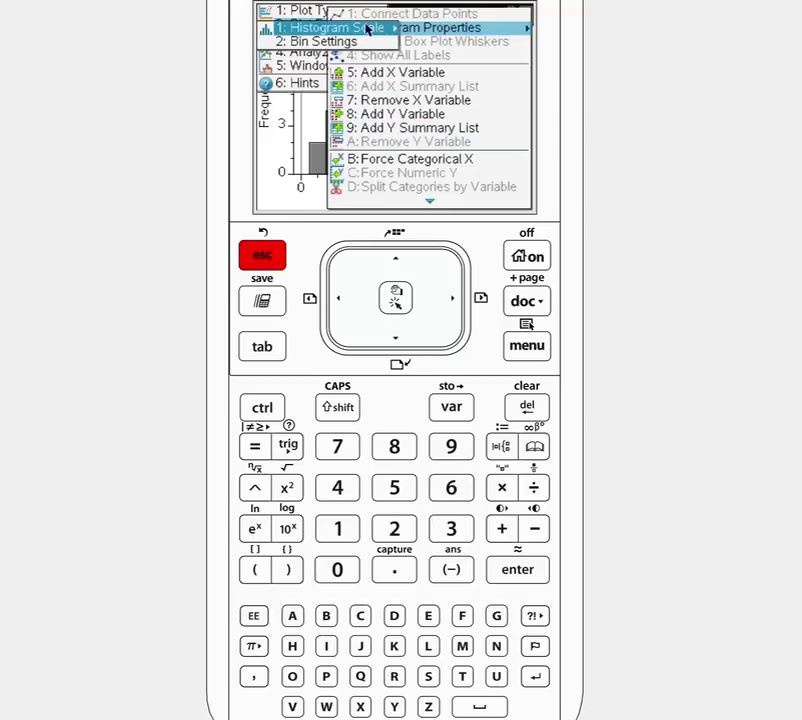
mouse_move(367, 29)
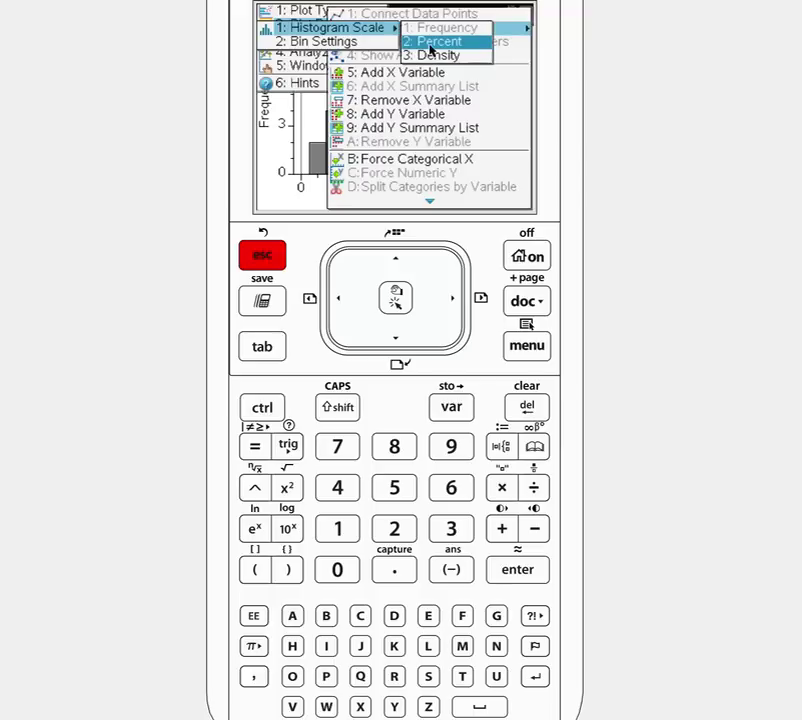
click(430, 48)
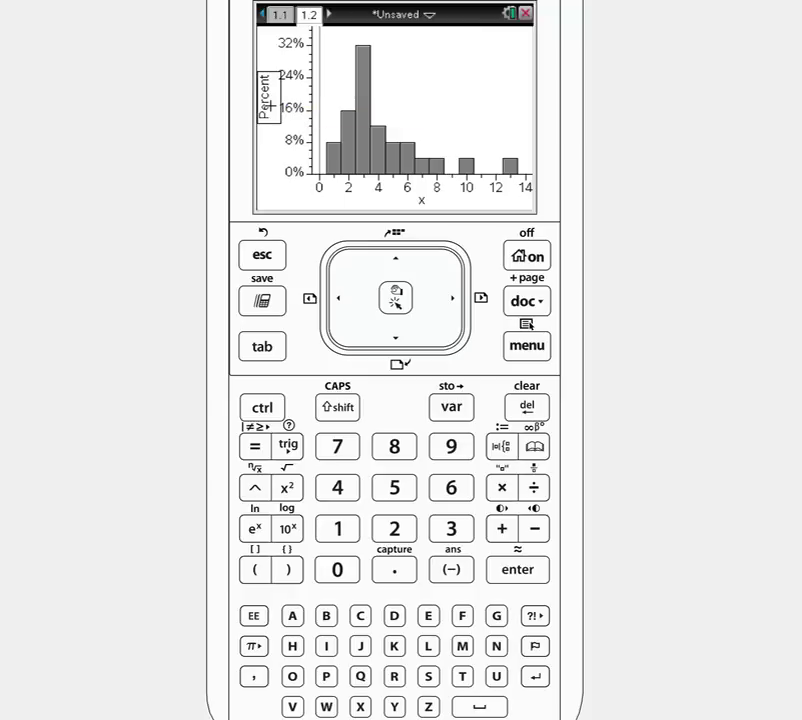
click(534, 350)
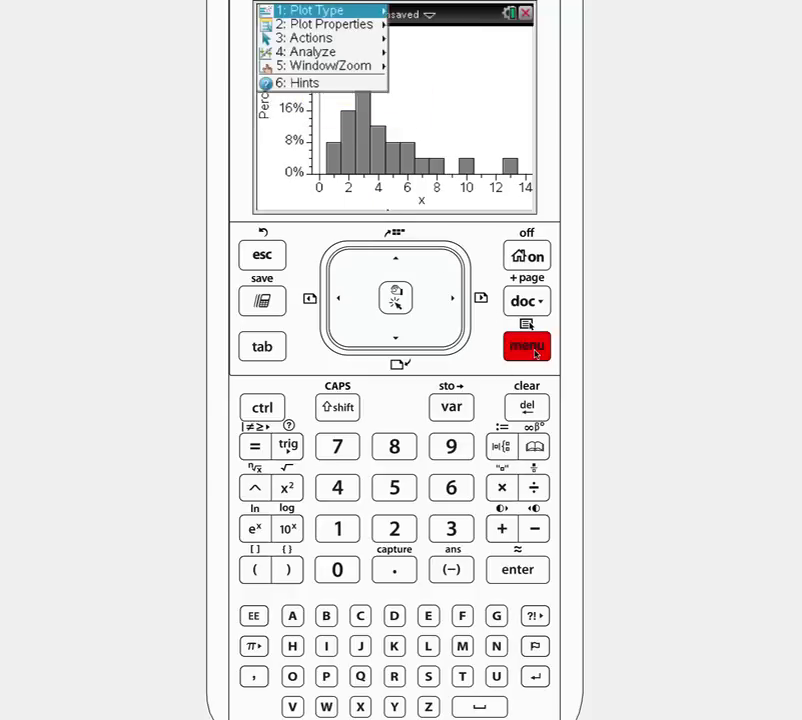
mouse_move(346, 18)
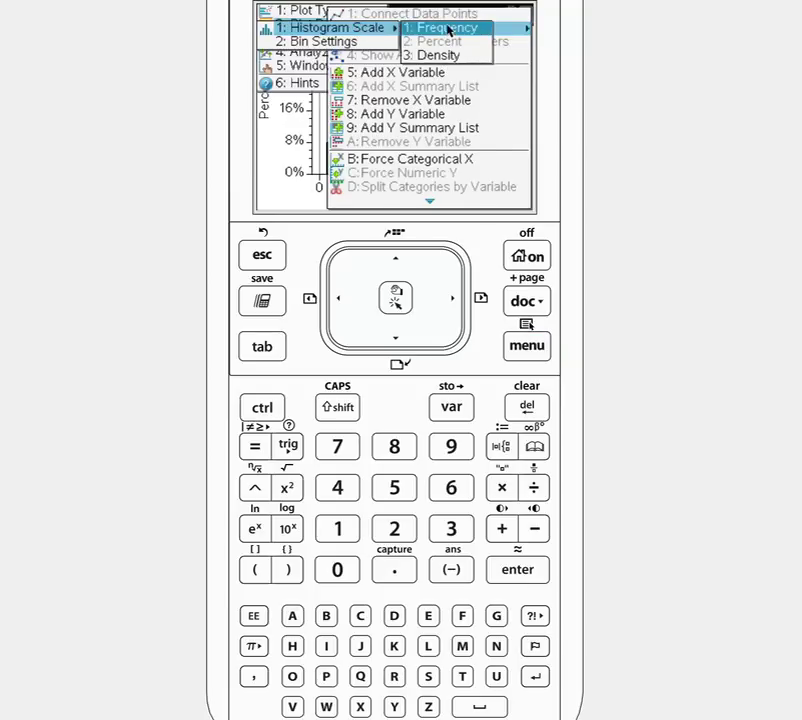
click(447, 30)
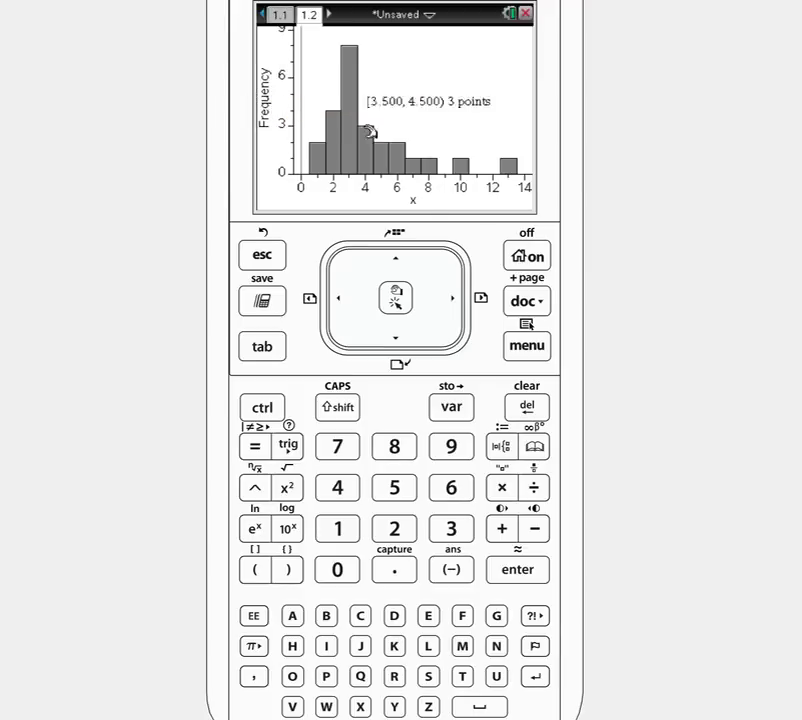
Step: Set the histogram's Bin Settings to width 2 and alignment 0
click(526, 345)
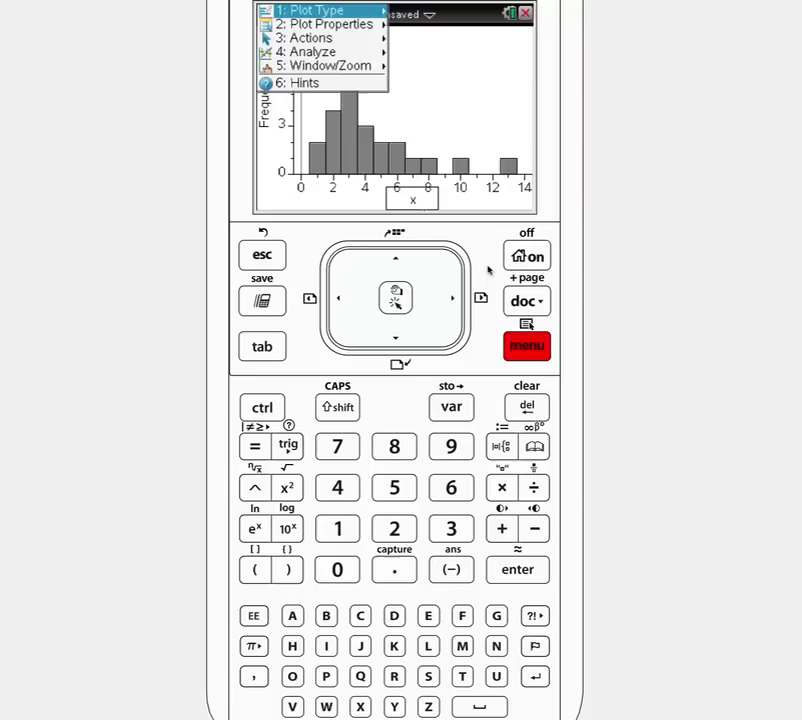
mouse_move(352, 25)
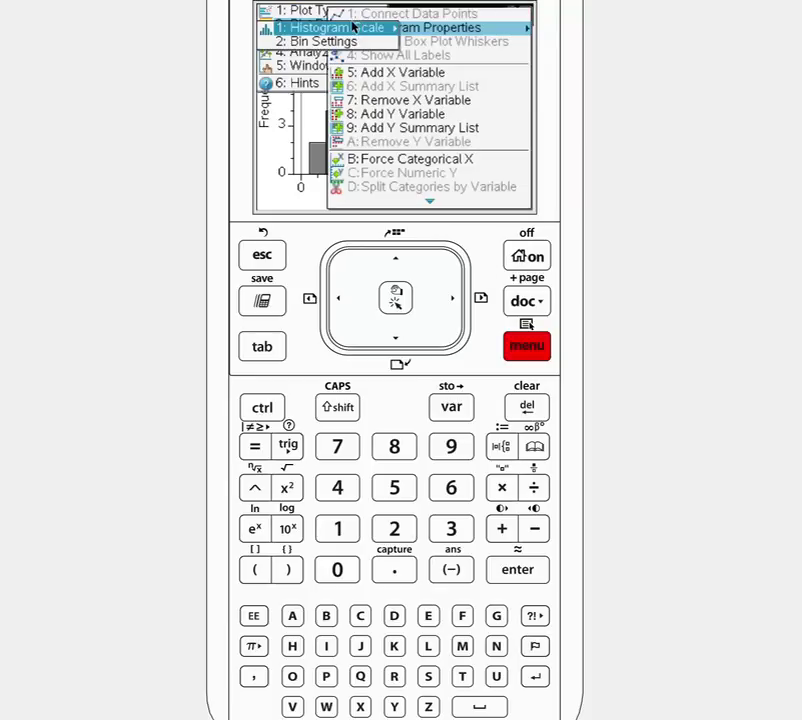
click(341, 43)
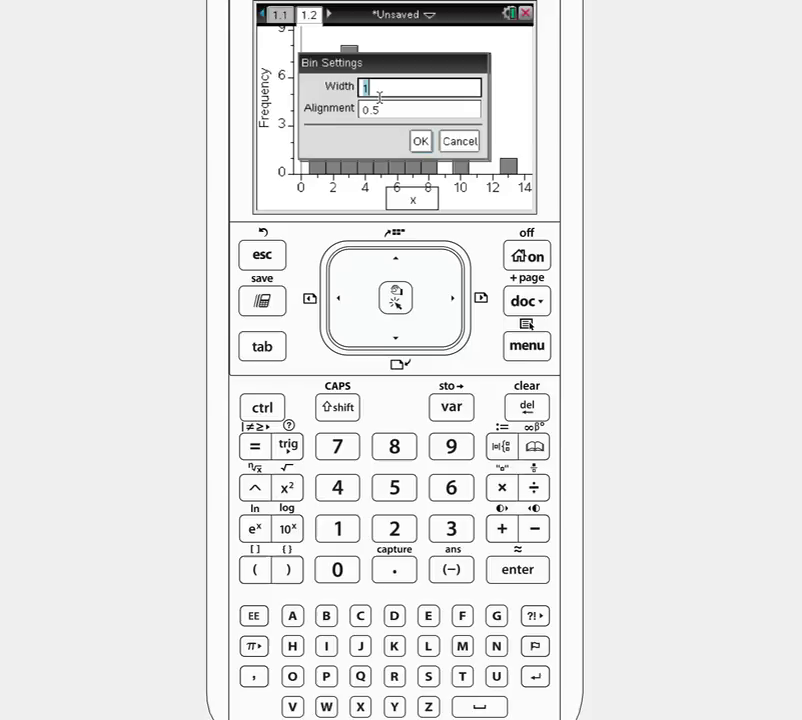
text(2)
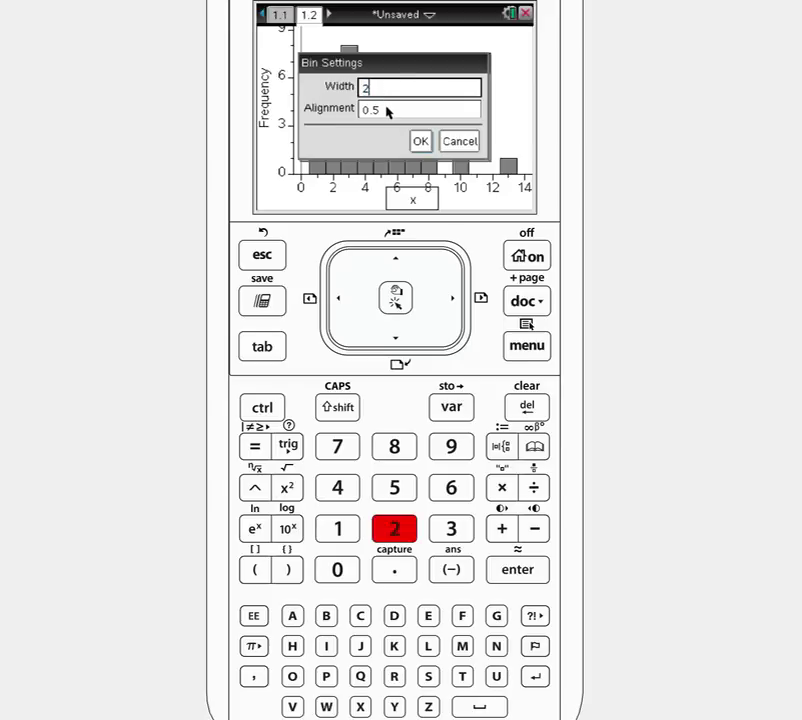
click(388, 111)
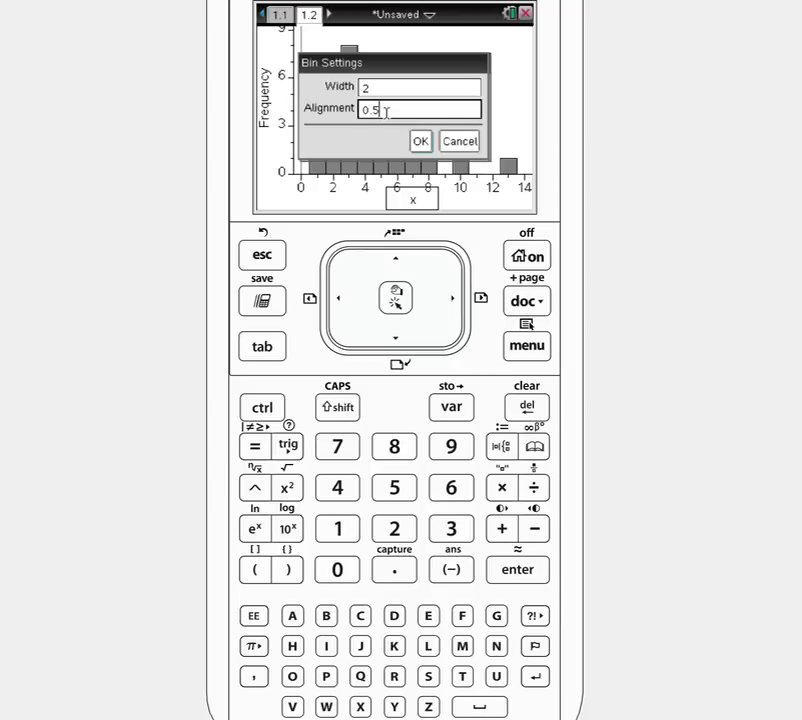
drag(386, 112, 359, 110)
text(0)
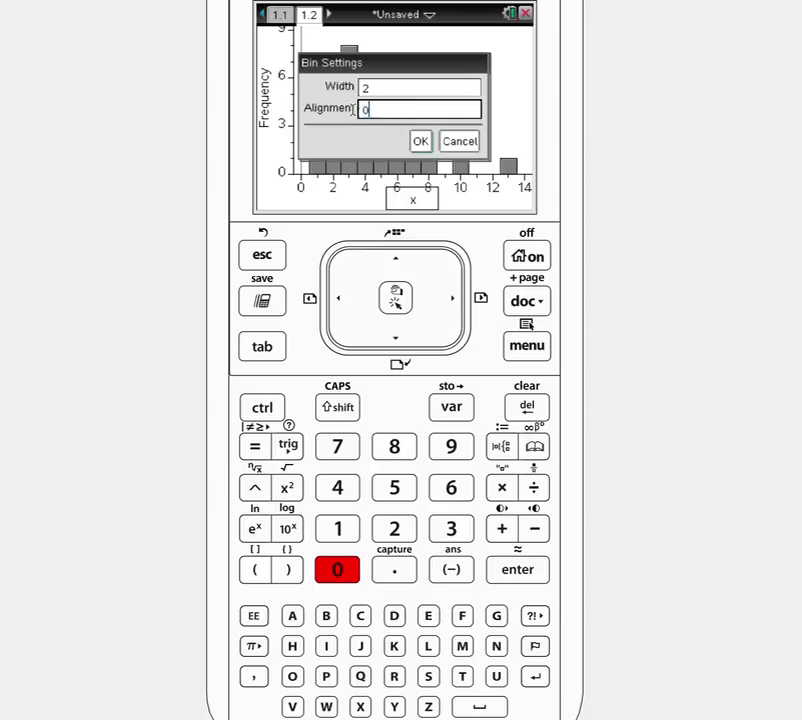
click(426, 147)
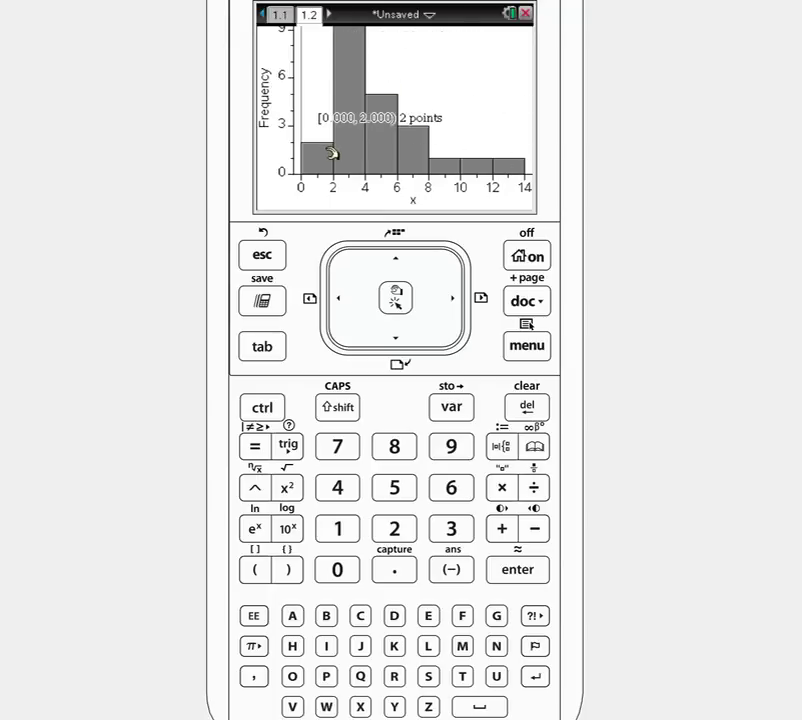
mouse_move(480, 166)
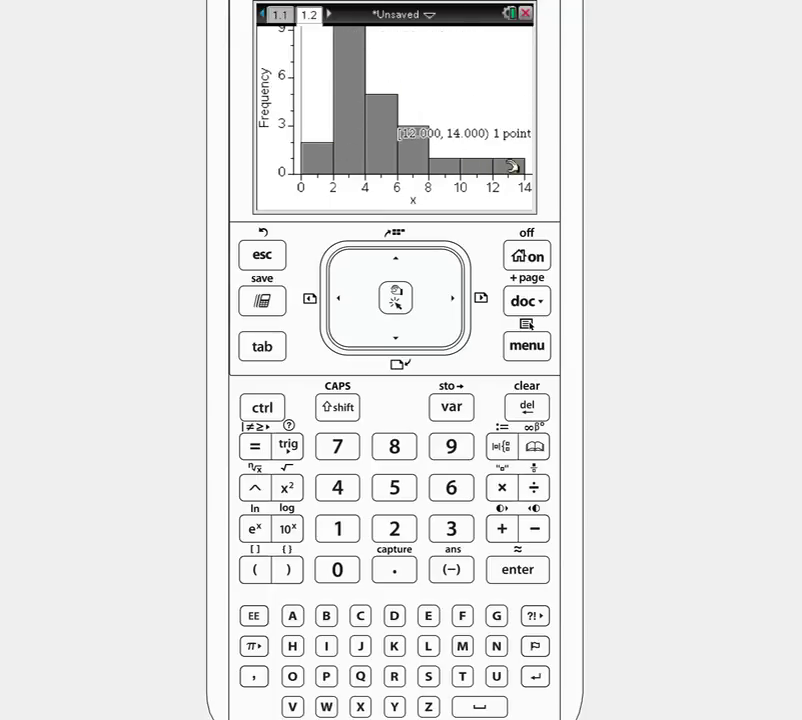
mouse_move(363, 50)
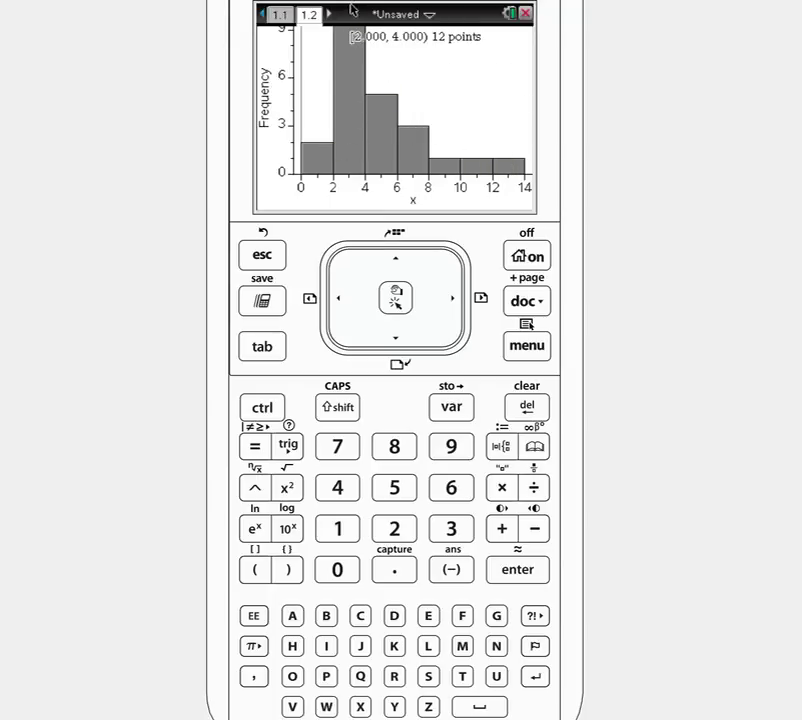
Step: Apply Zoom – Data so every width-2 bar, including the 12-point bar, fits the window
click(527, 344)
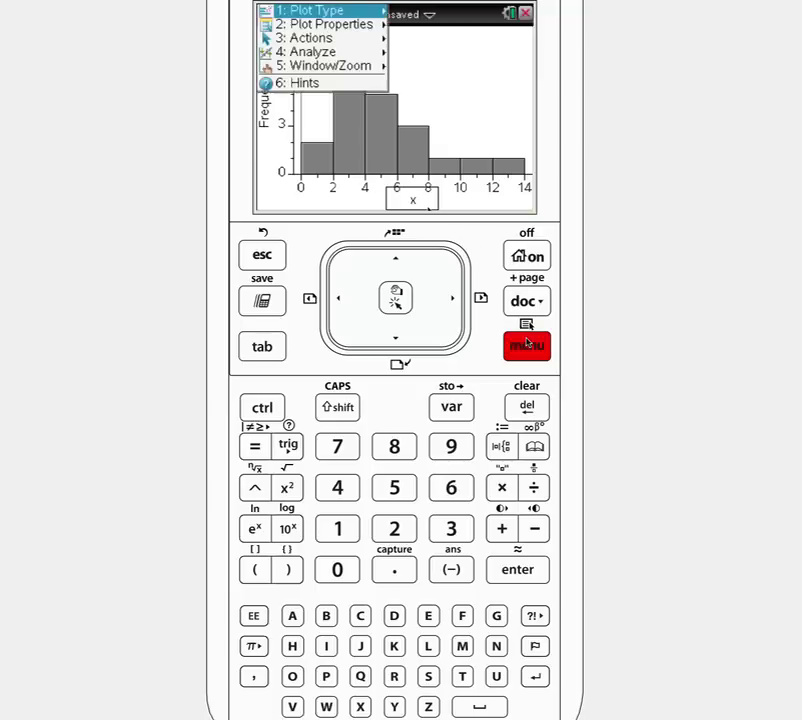
mouse_move(340, 71)
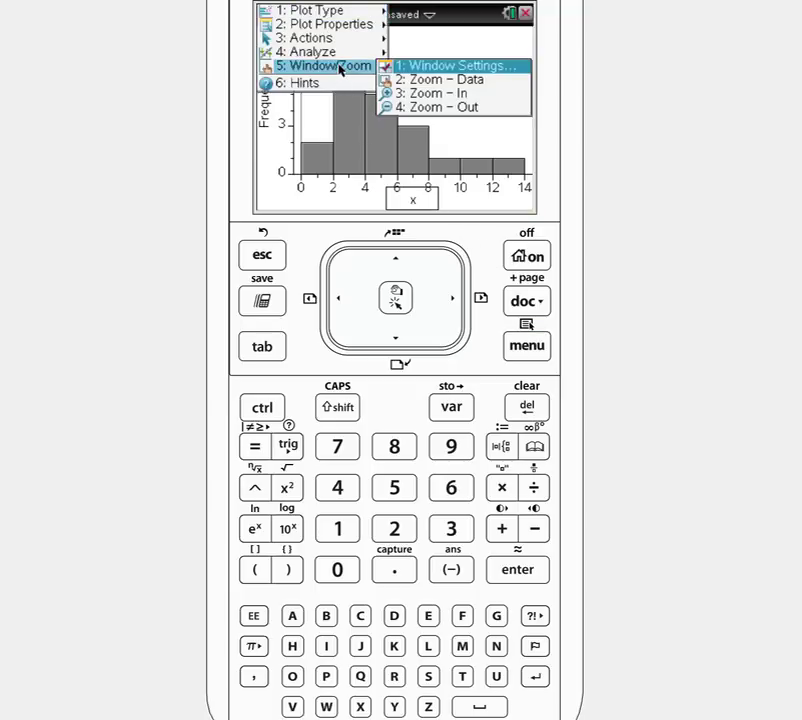
click(410, 79)
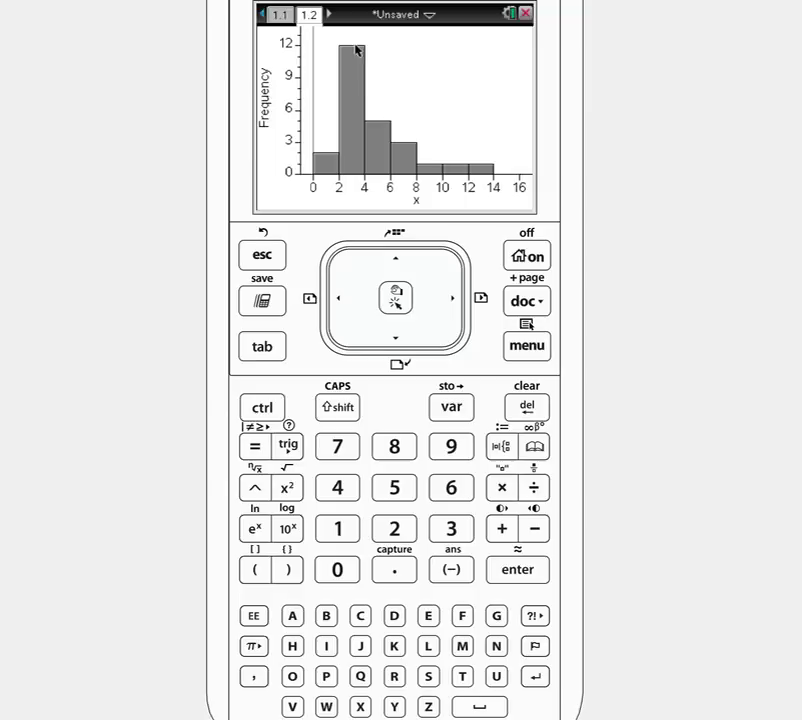
mouse_move(405, 145)
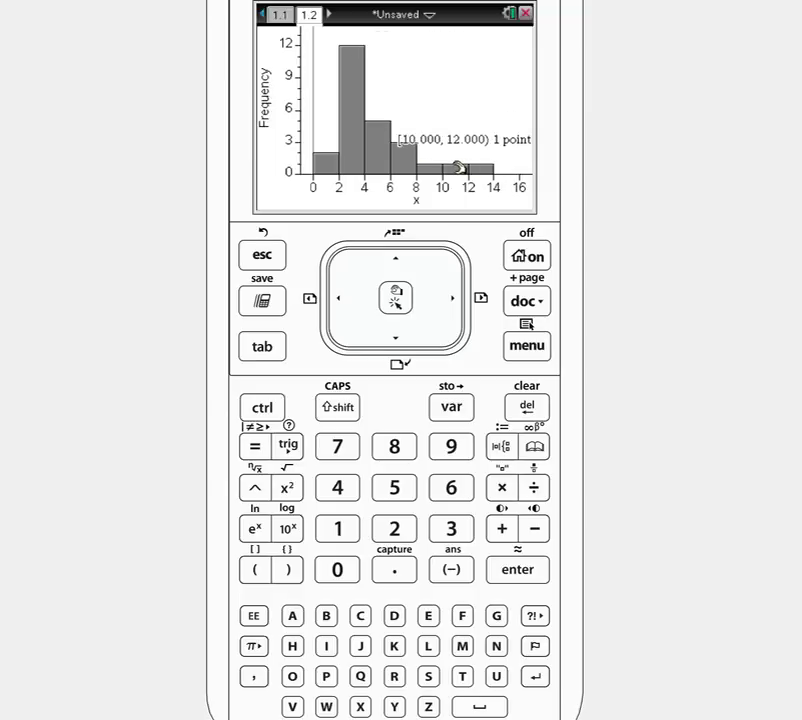
mouse_move(489, 170)
mouse_move(453, 172)
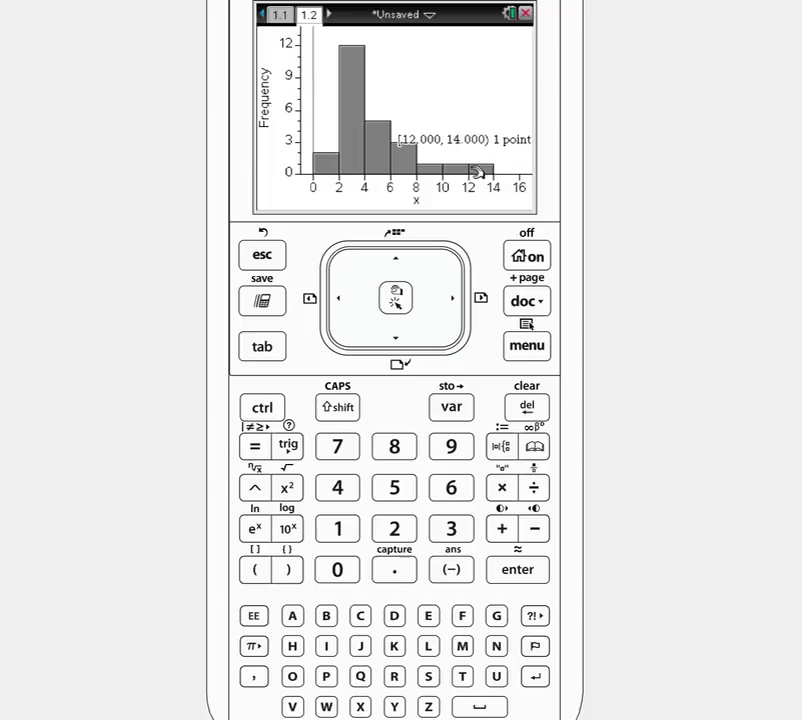
mouse_move(362, 79)
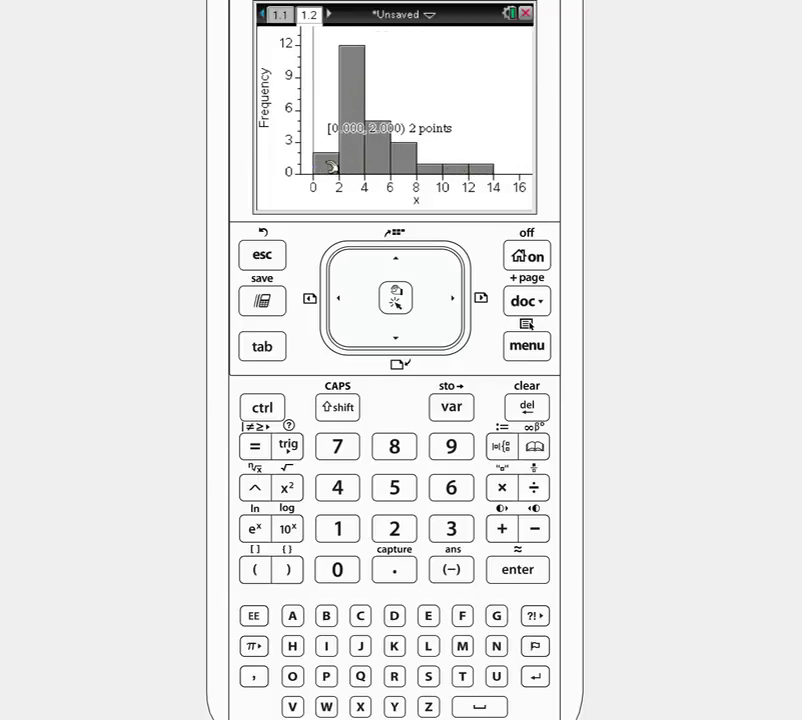
mouse_move(409, 169)
mouse_move(451, 172)
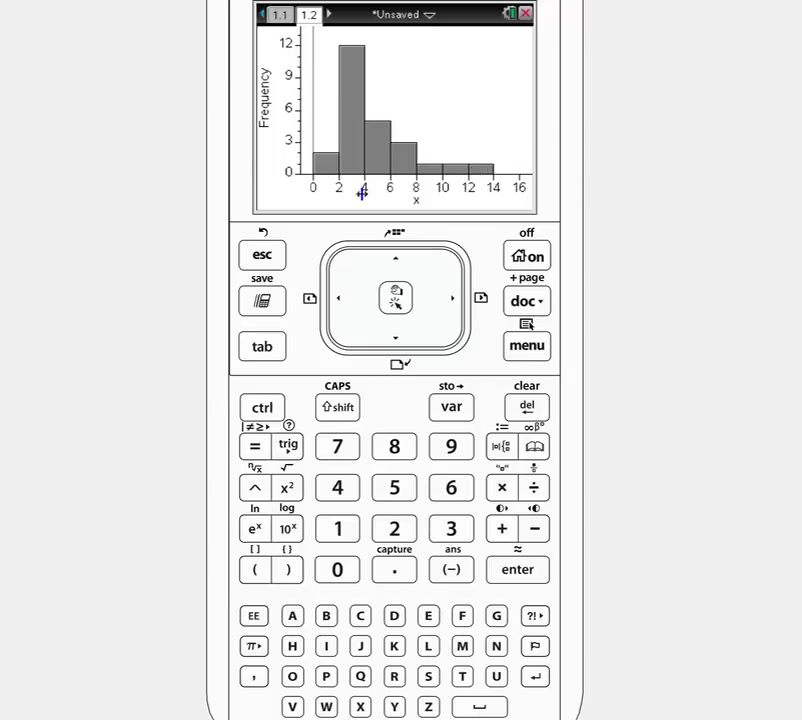
Step: Change the histogram's Bin Settings to width 1 with alignment 0
click(525, 346)
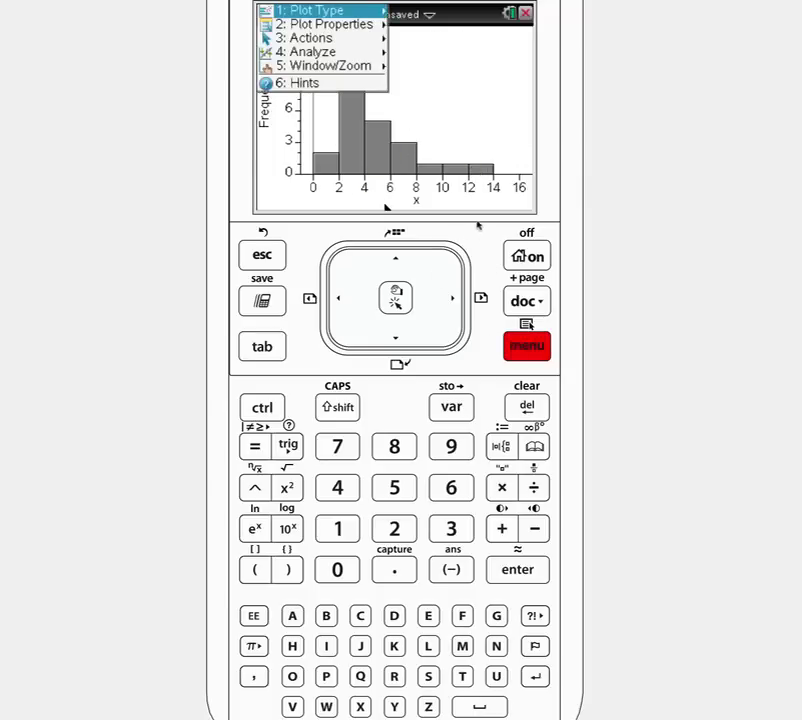
click(378, 25)
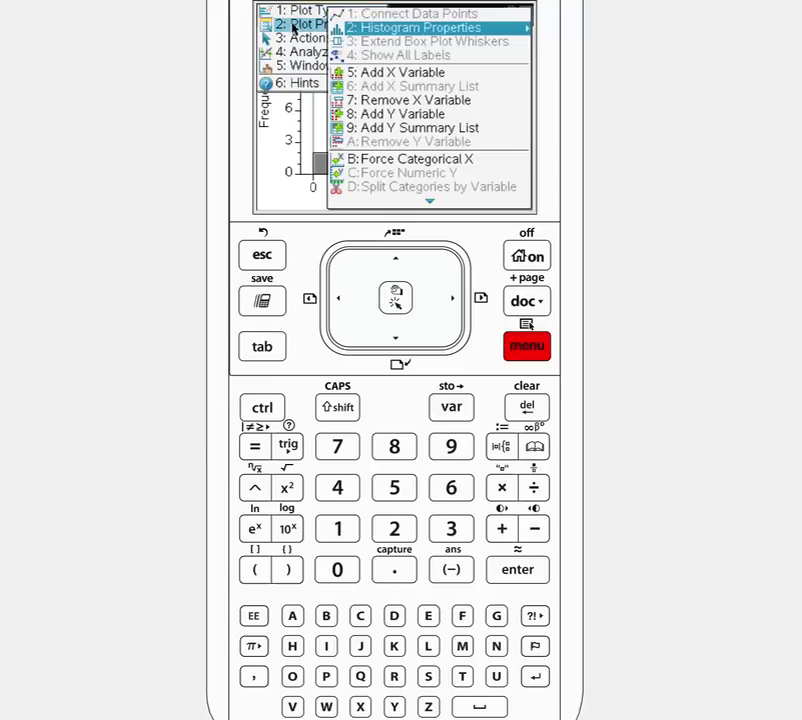
click(365, 28)
click(345, 44)
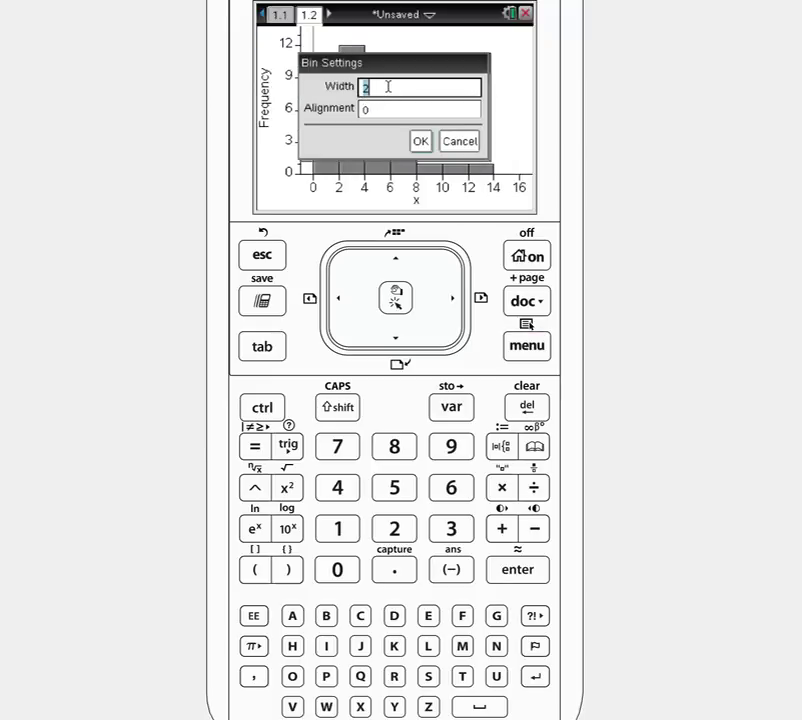
key(BackSpace)
click(420, 142)
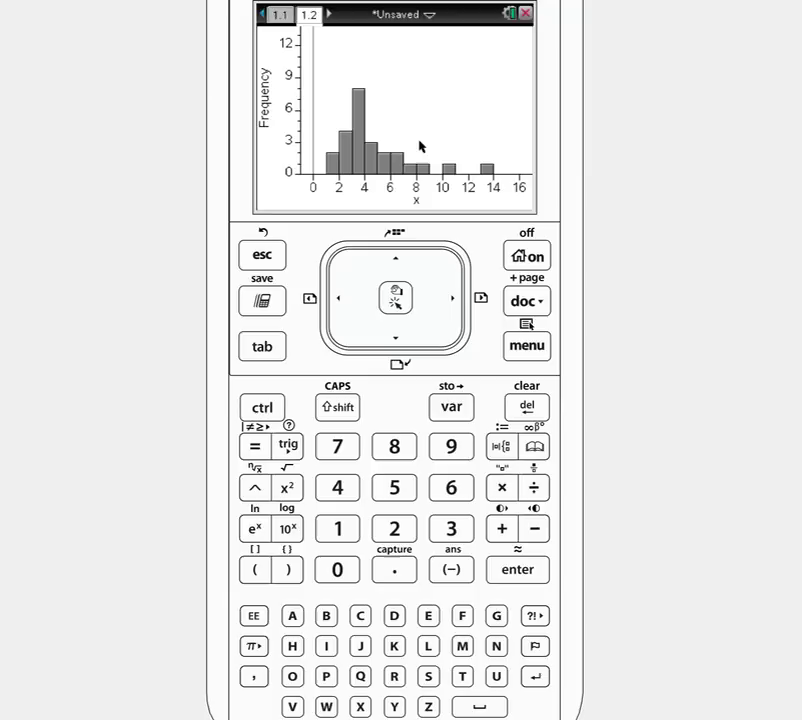
Step: Switch the plot to a Box Plot and read median 3, Q1 2.5 and Q3 5.5
click(527, 347)
mouse_move(349, 16)
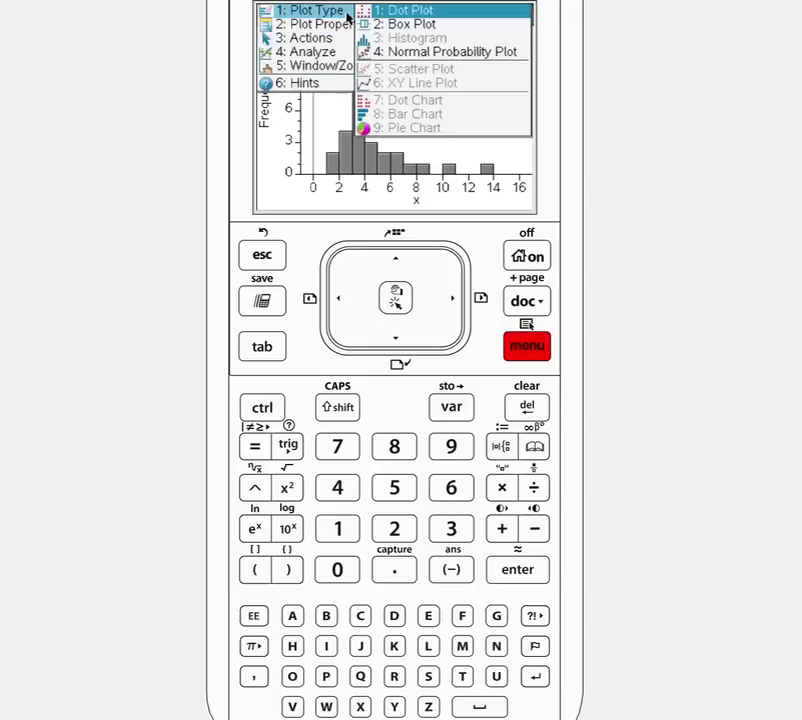
click(423, 24)
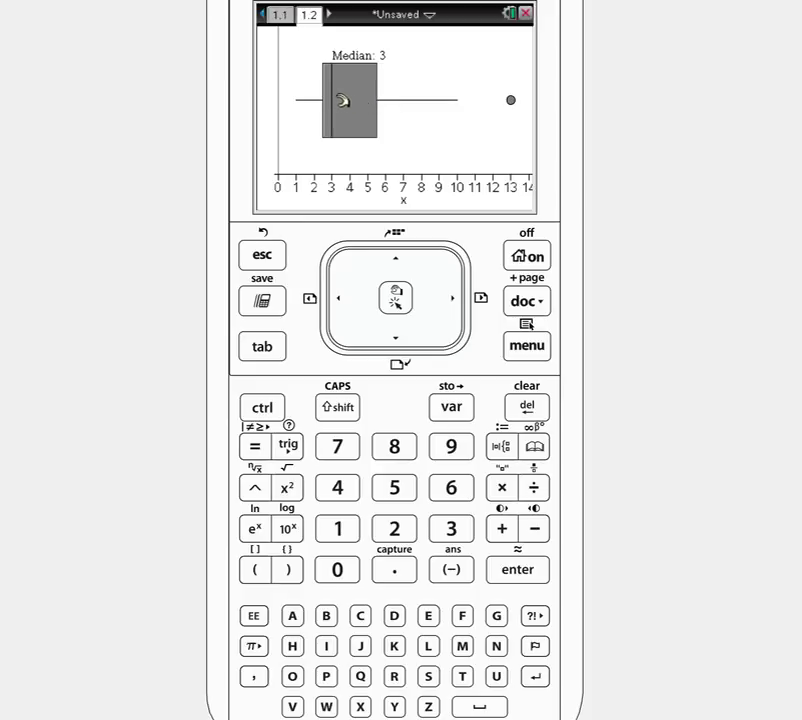
mouse_move(428, 100)
mouse_move(512, 100)
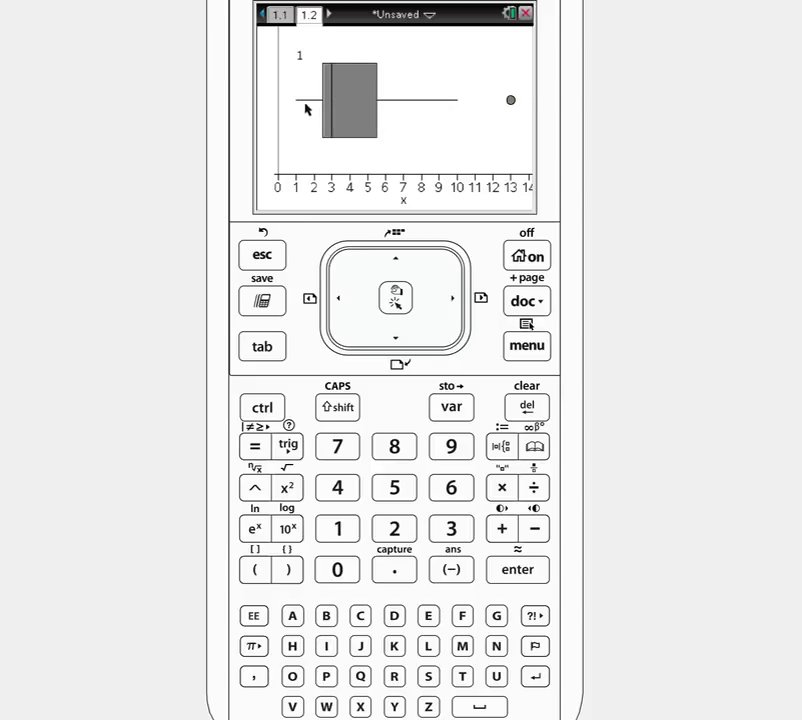
mouse_move(373, 100)
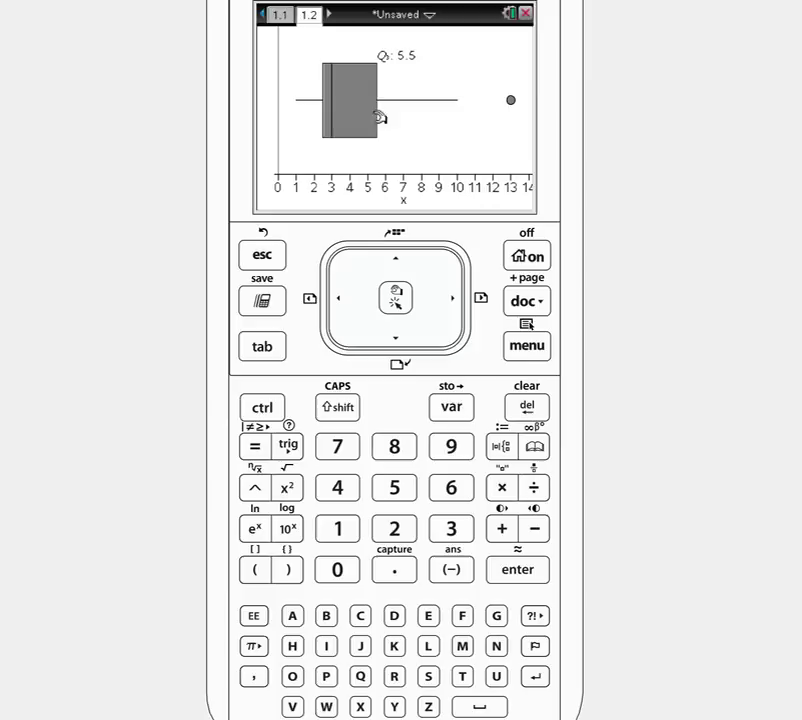
mouse_move(328, 120)
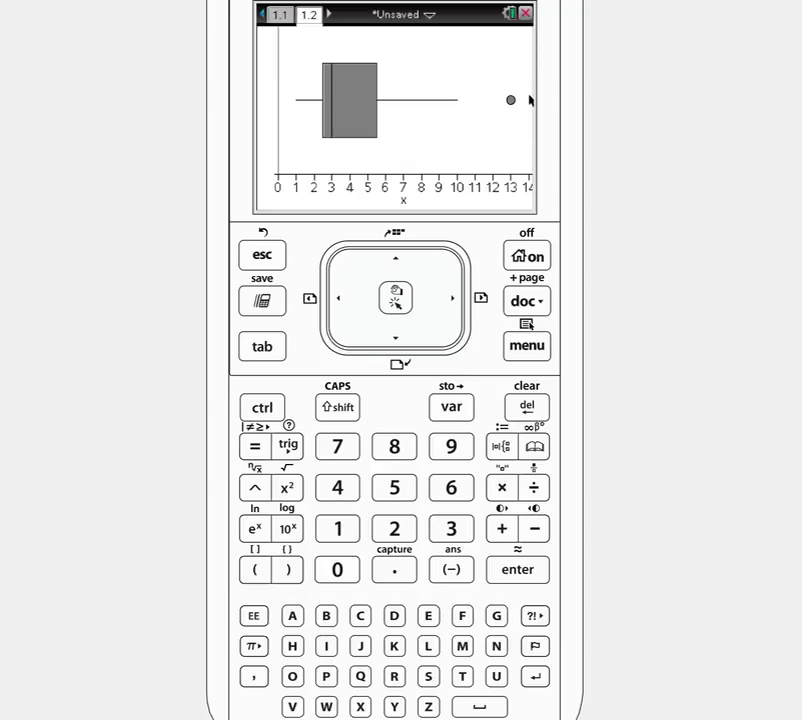
click(538, 347)
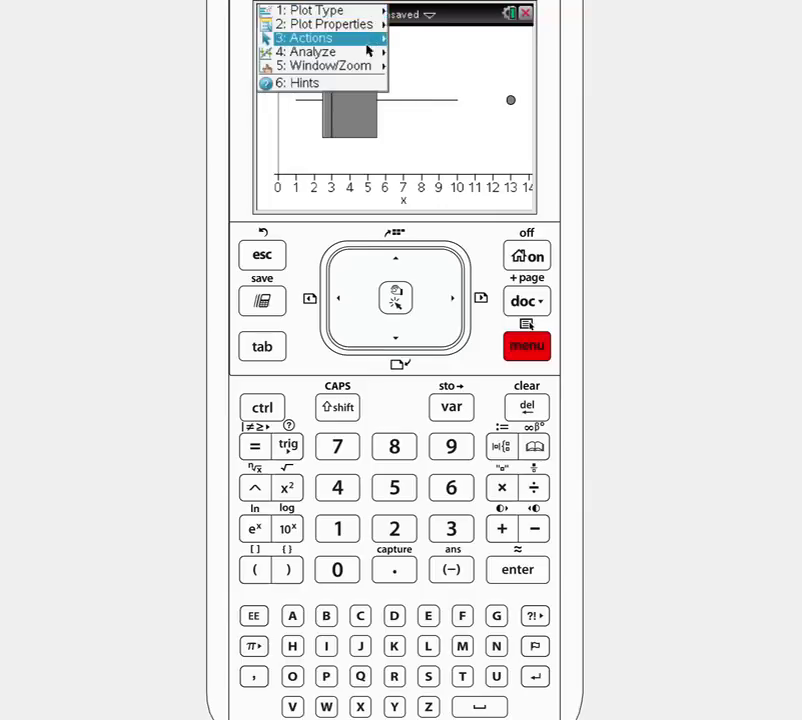
mouse_move(362, 24)
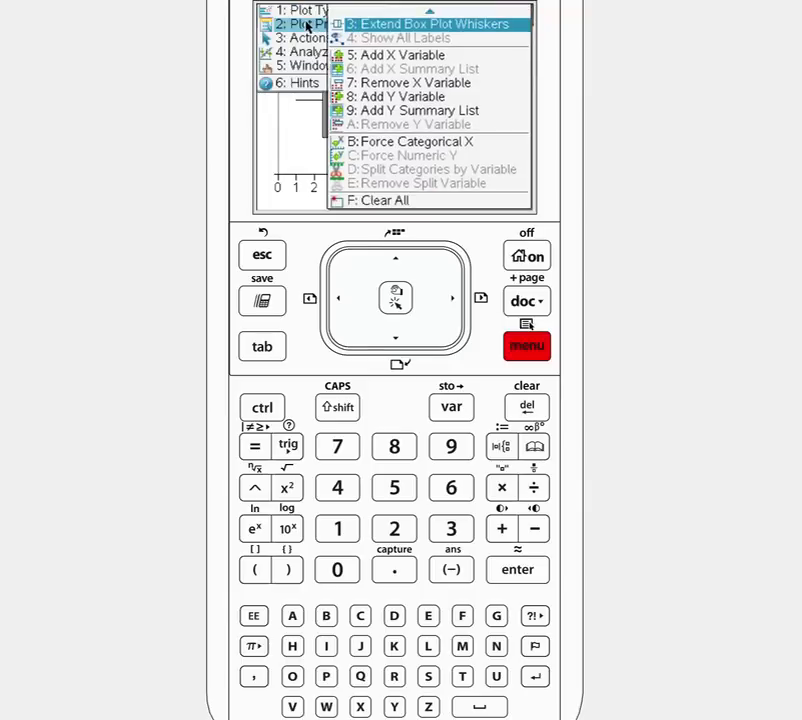
click(432, 28)
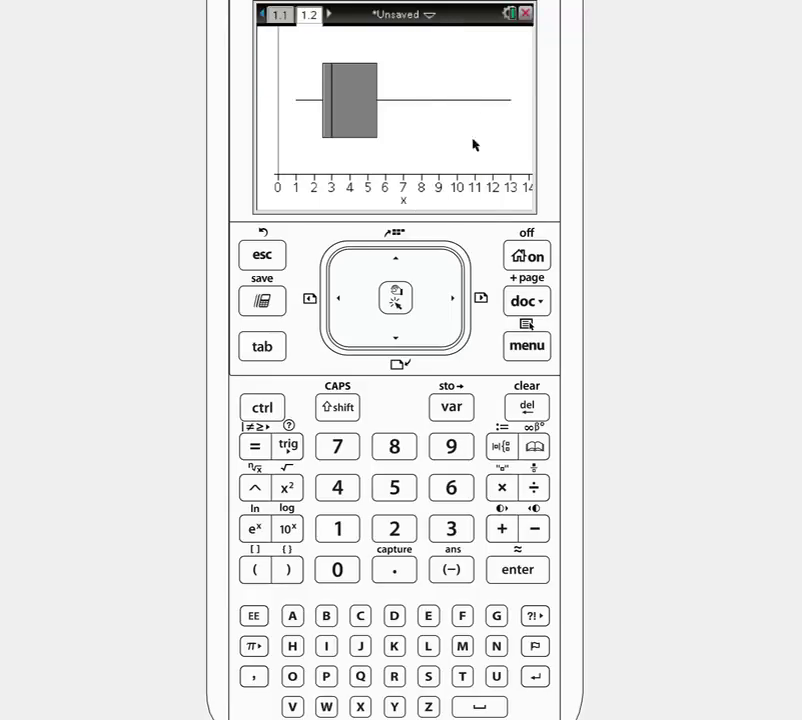
click(536, 346)
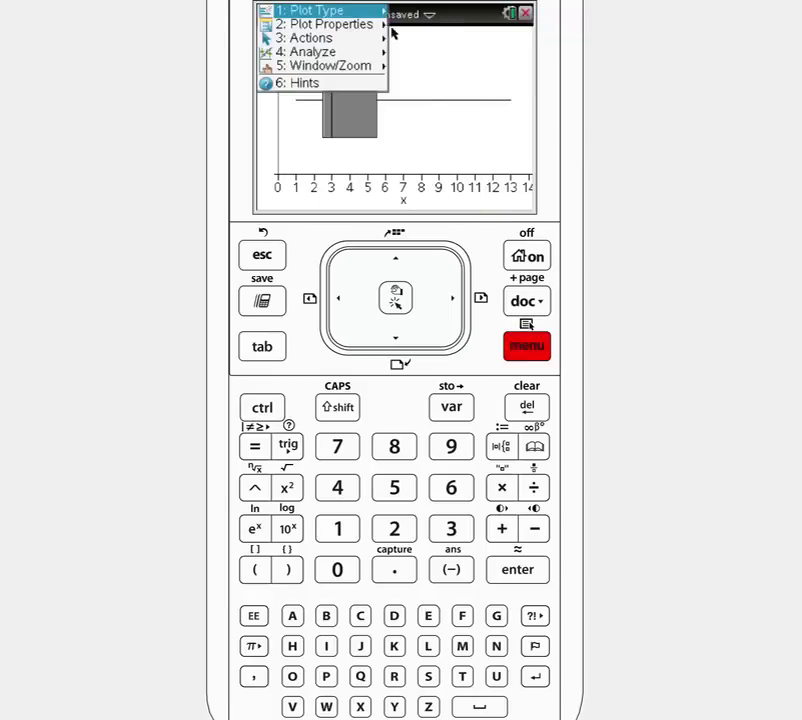
click(357, 25)
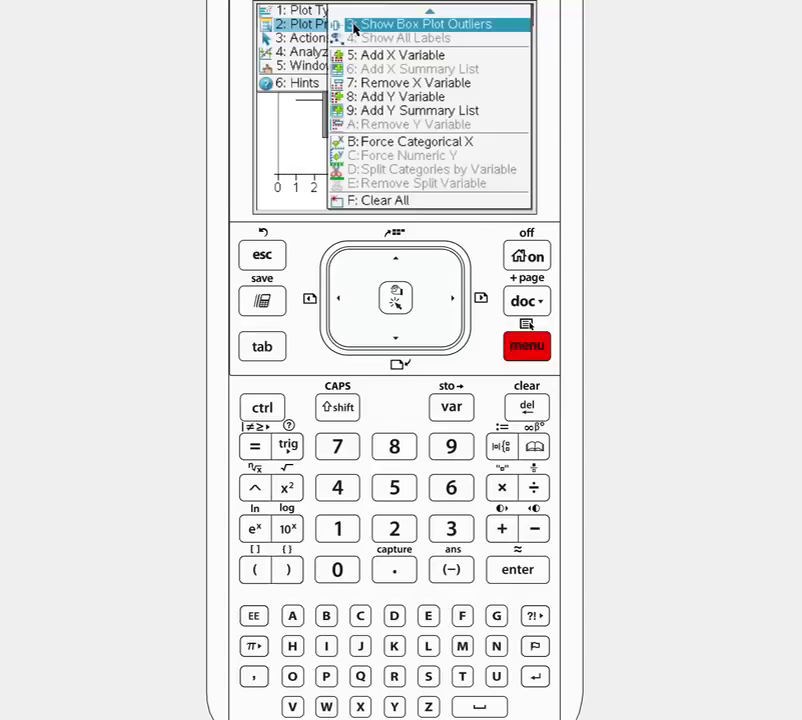
click(389, 28)
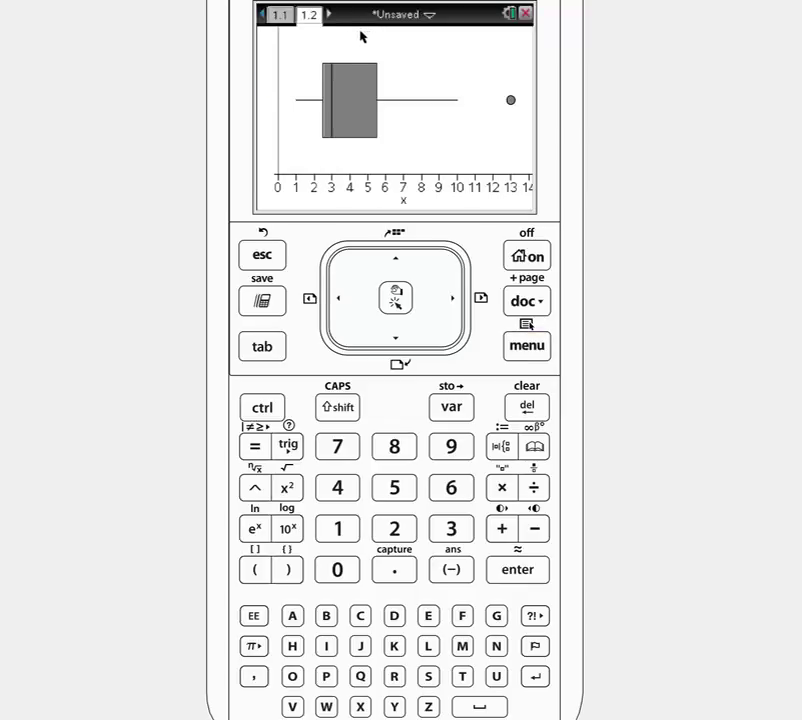
Step: Check list x on page 1.1, then return to the box plot and list the Plot Type choices
click(284, 16)
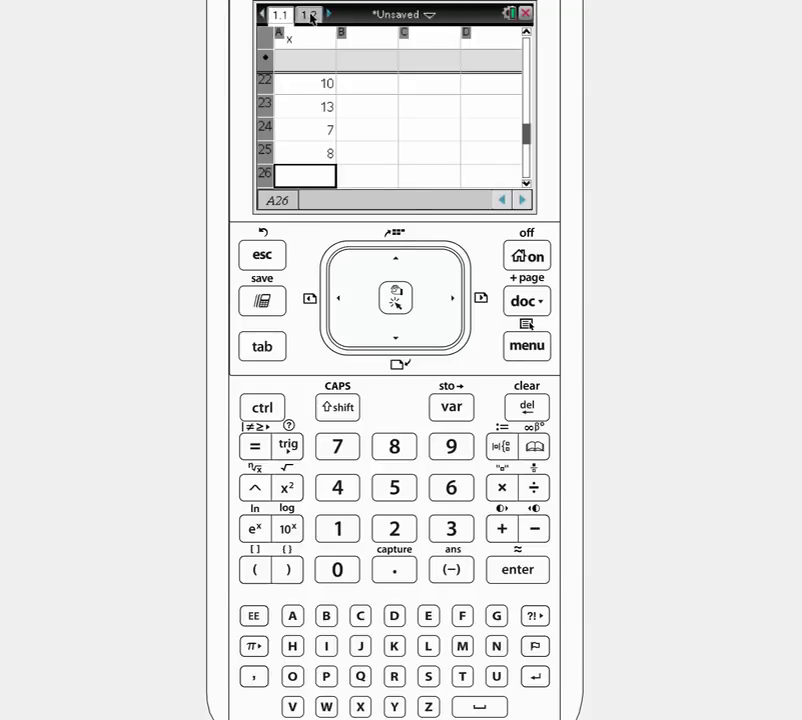
click(310, 16)
click(527, 346)
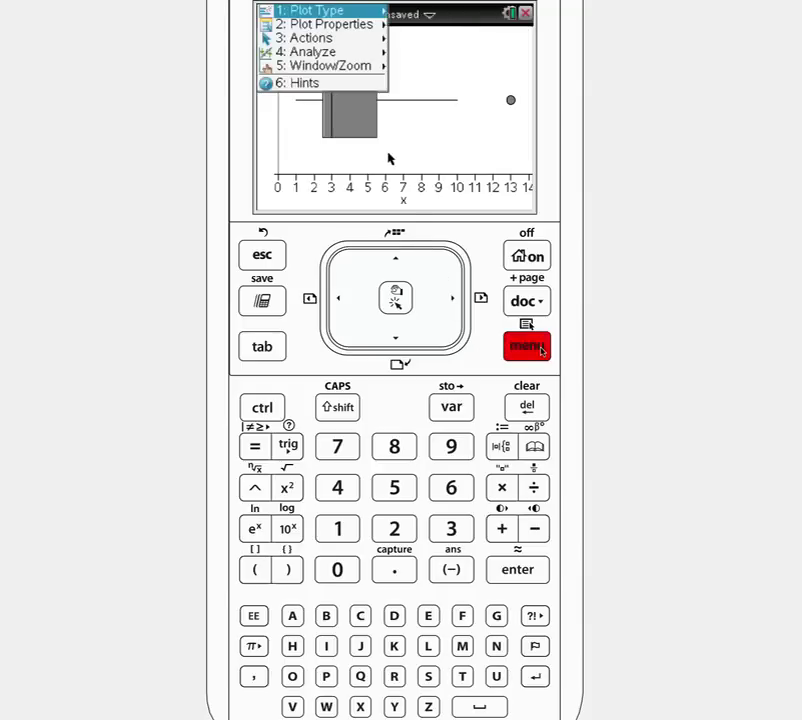
click(330, 12)
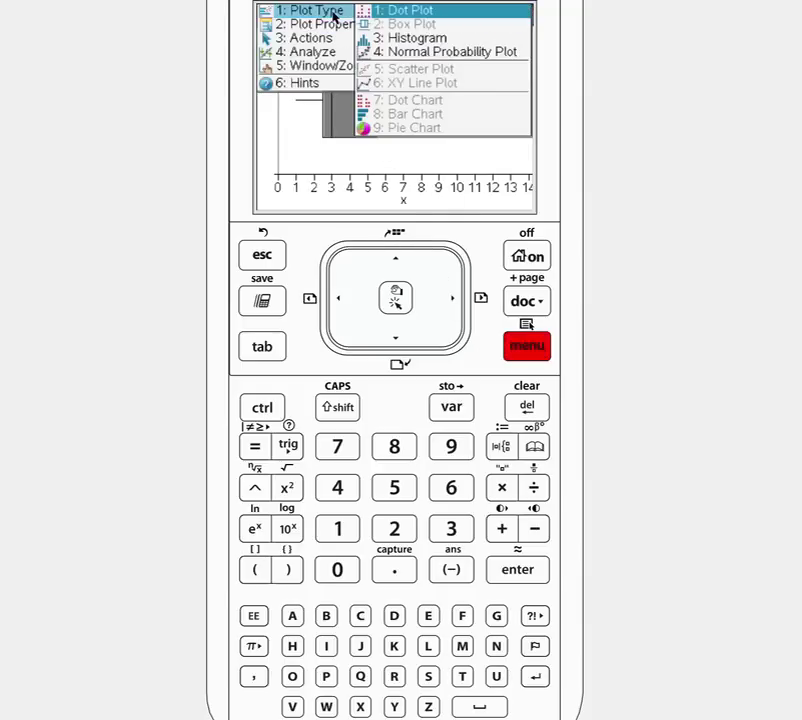
Step: Switch x to a normal probability plot and apply Zoom – Data to fit the window
click(418, 52)
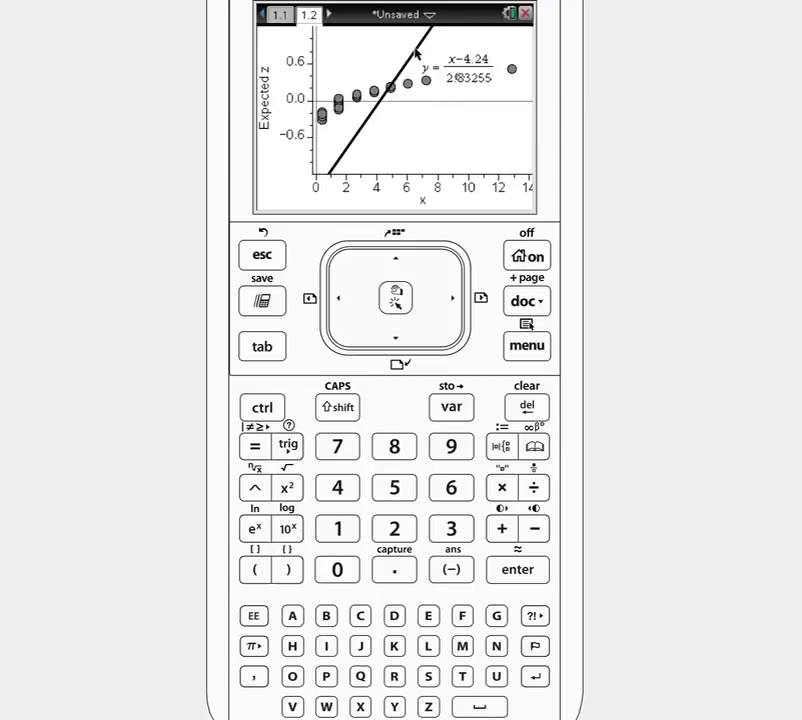
click(527, 345)
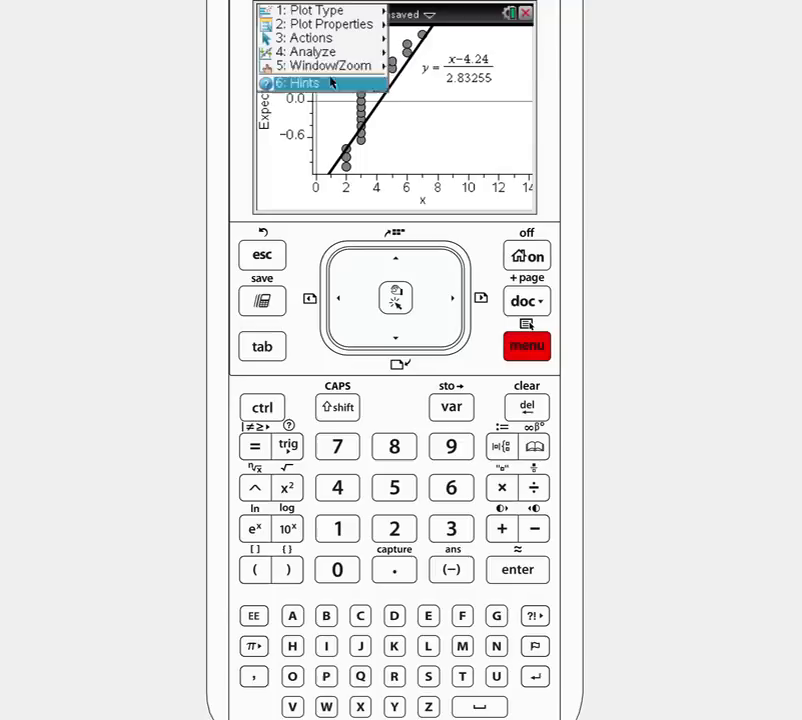
mouse_move(381, 66)
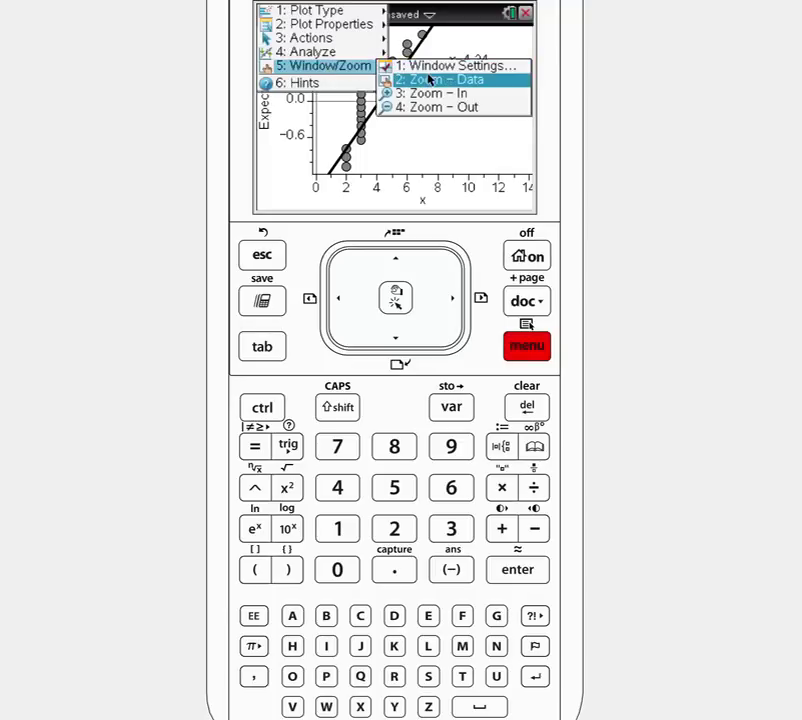
click(430, 80)
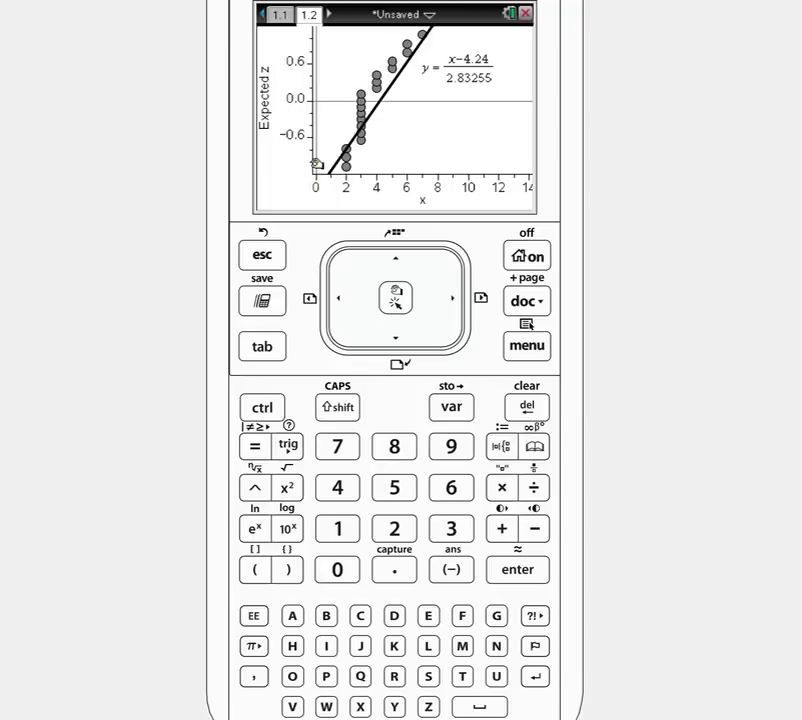
Step: Drag the Expected z axis to stretch its scale until every point, including the one near 13, shows
drag(316, 163, 317, 120)
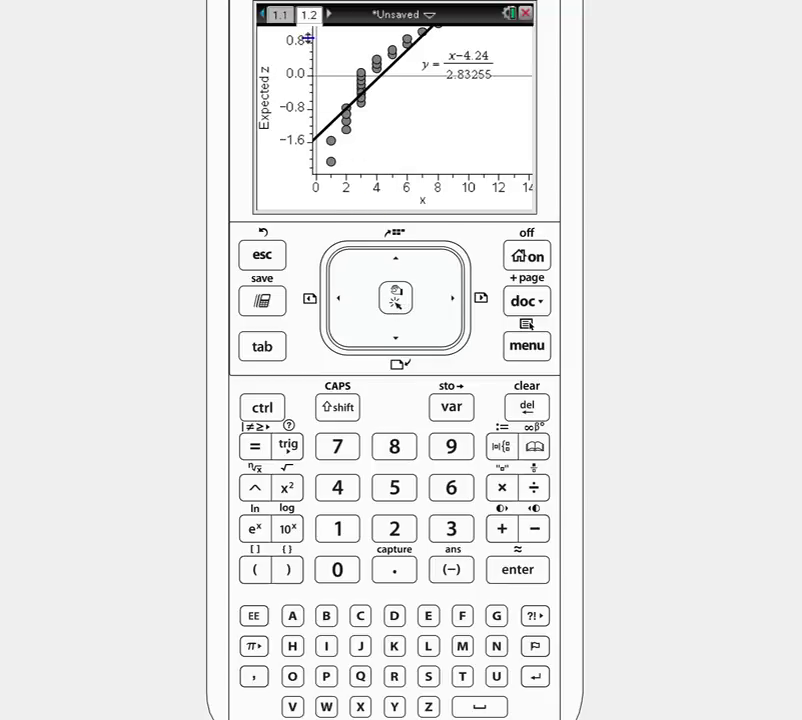
drag(312, 37, 308, 77)
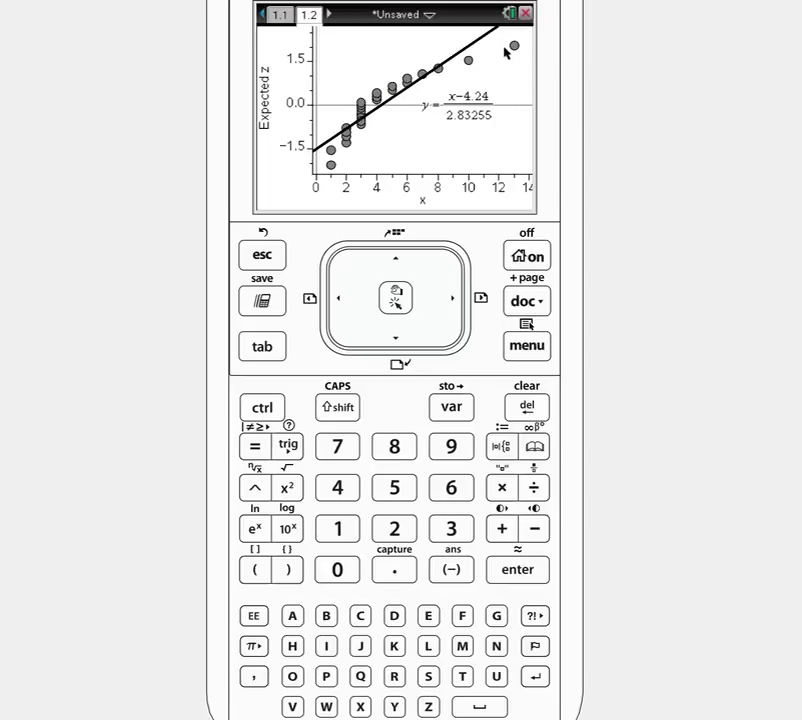
Step: Step through the horizontal and vertical axis variable boxes, then make x a frequency histogram again
click(265, 347)
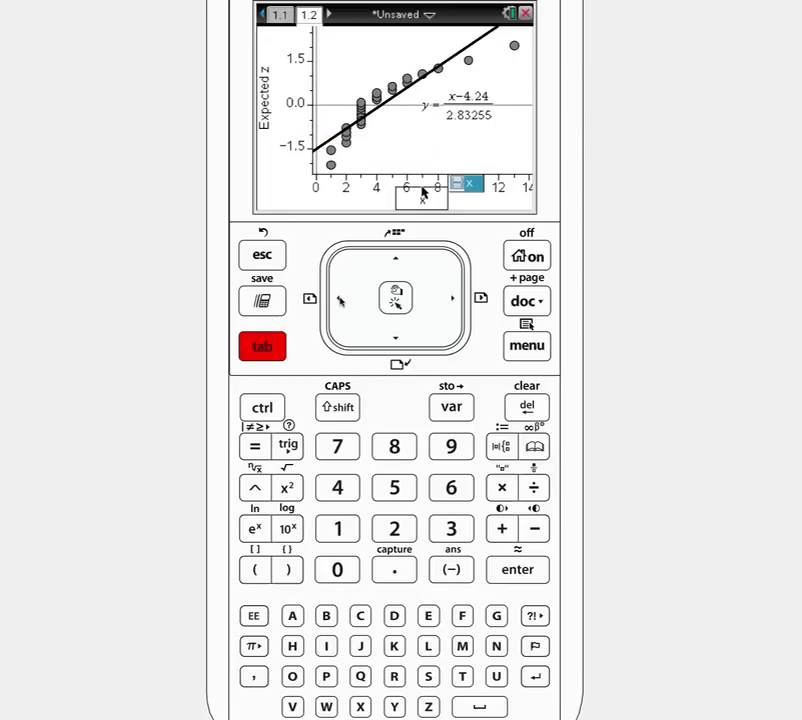
click(340, 300)
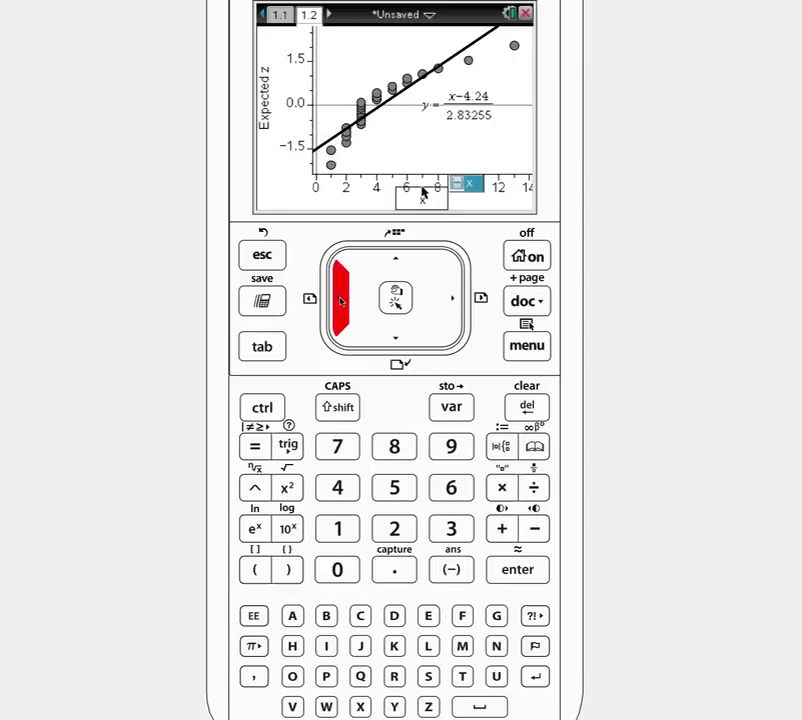
click(276, 345)
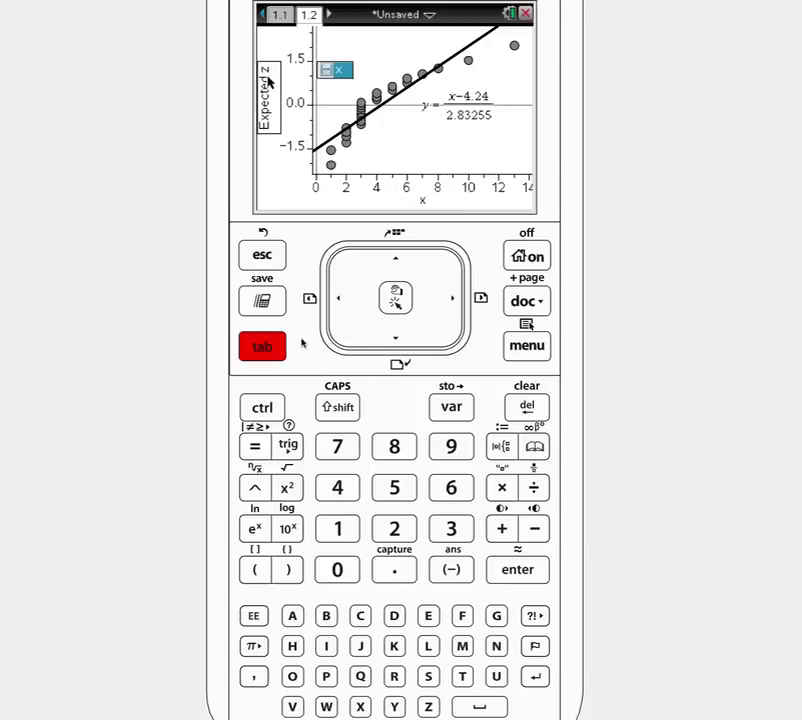
click(451, 301)
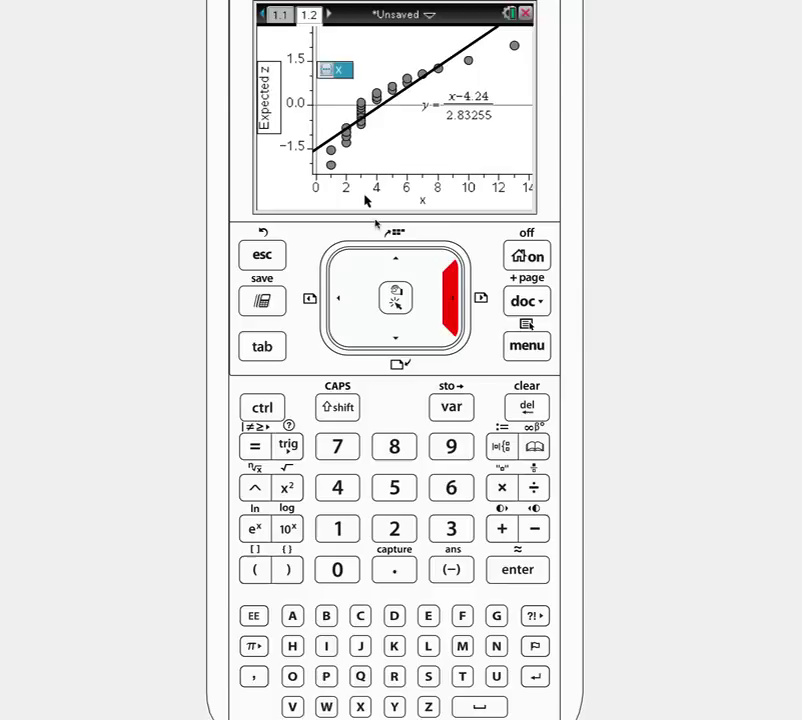
click(526, 348)
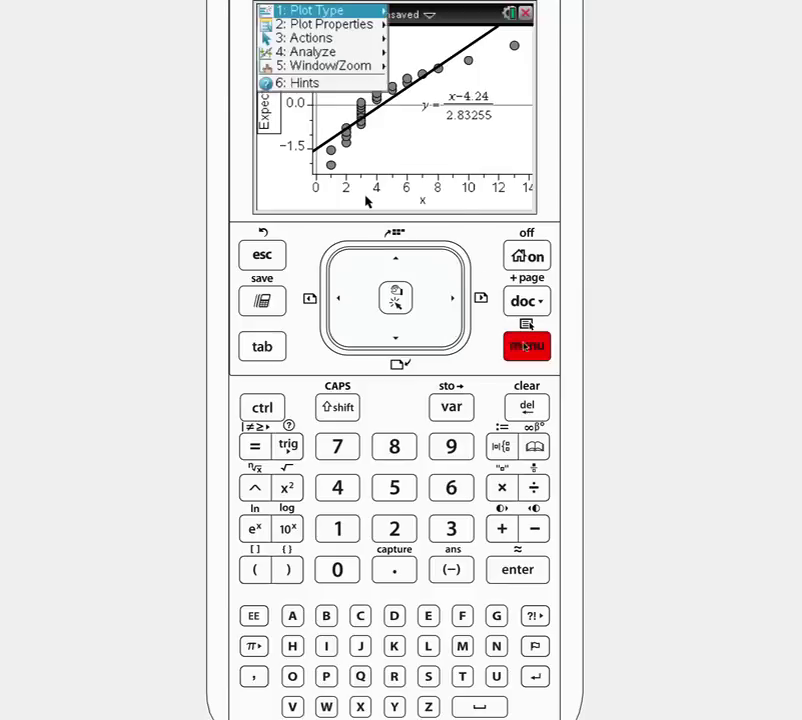
click(371, 13)
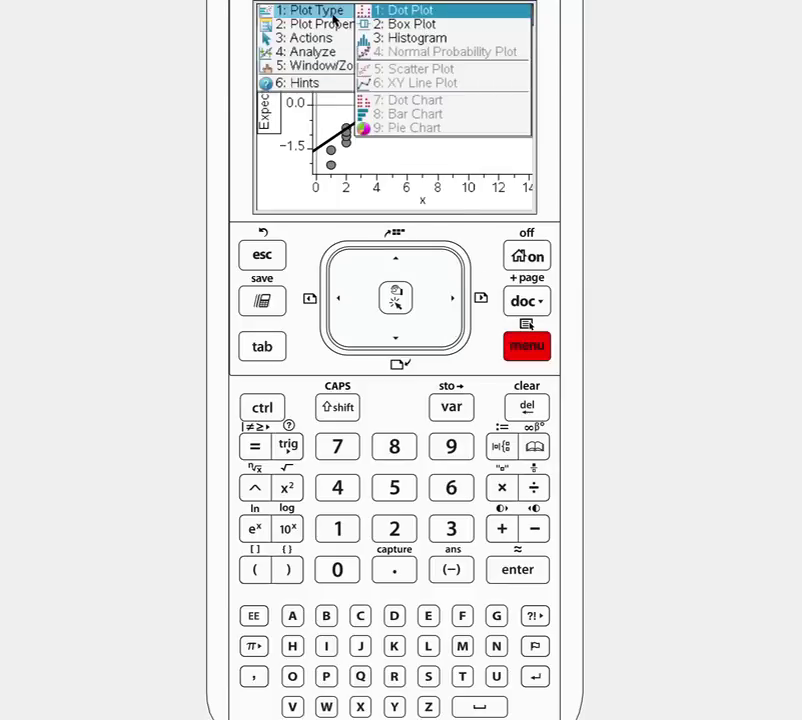
click(399, 40)
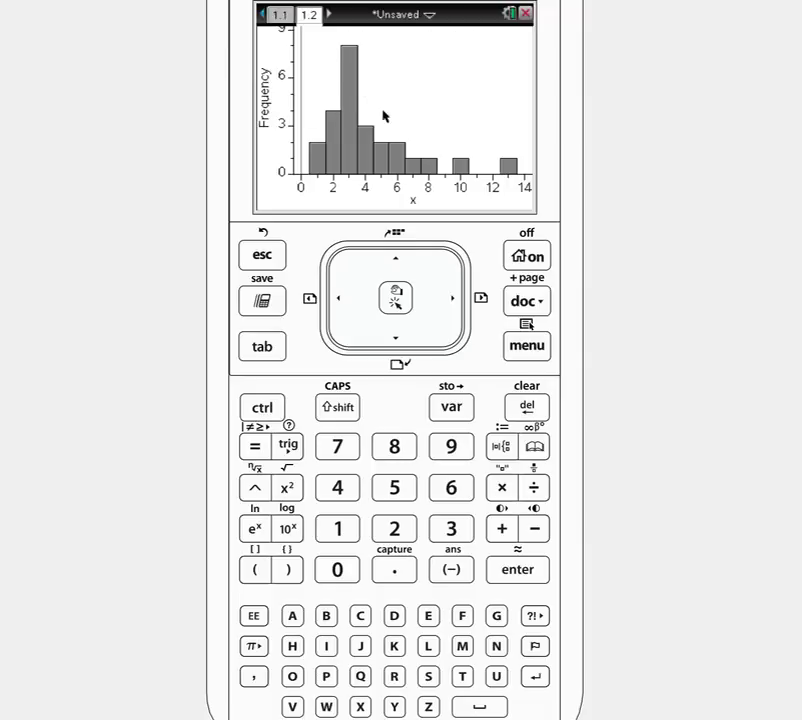
Step: Turn the histogram into a normal probability plot of x with fit line y = (x−4.24)/2.83255
click(528, 346)
click(317, 11)
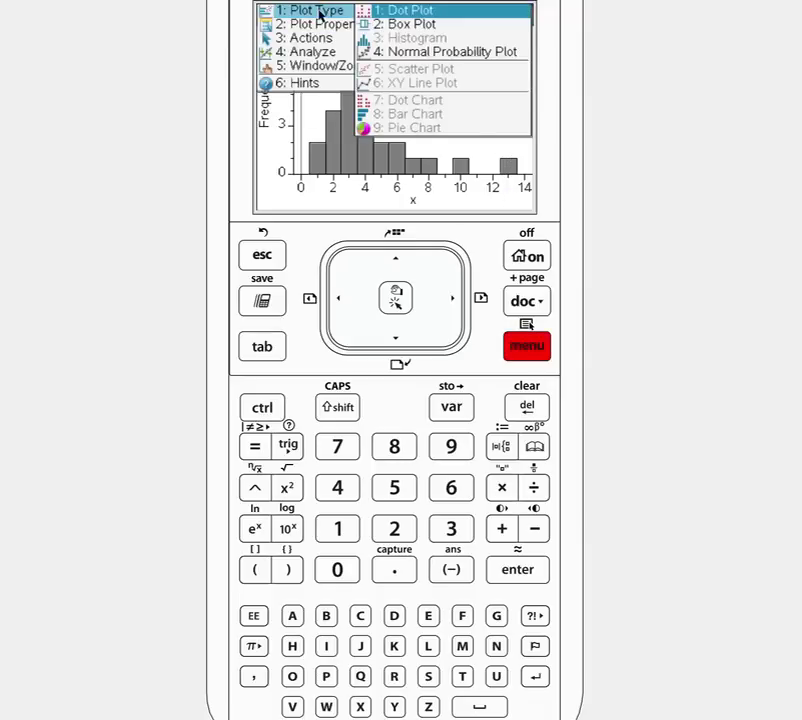
click(410, 52)
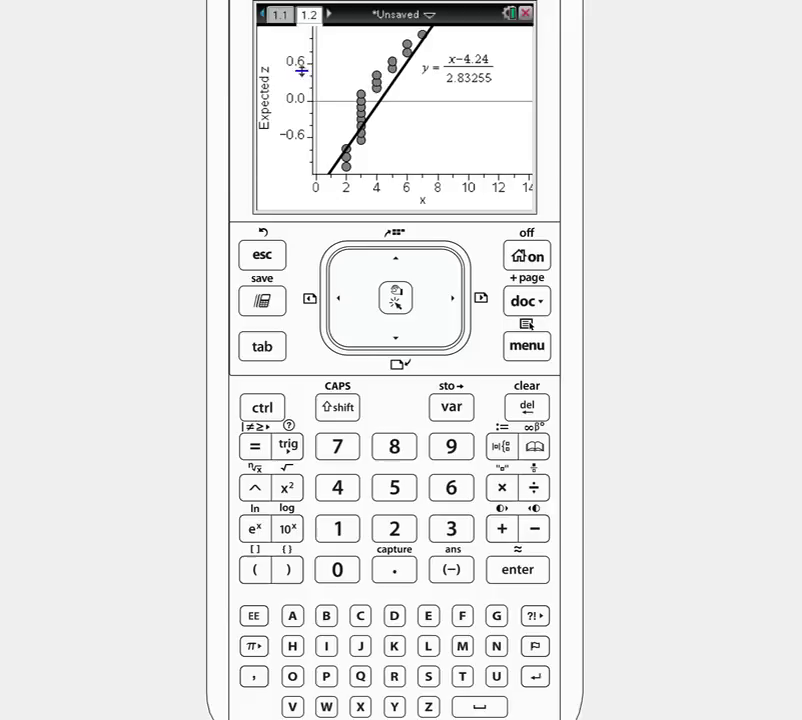